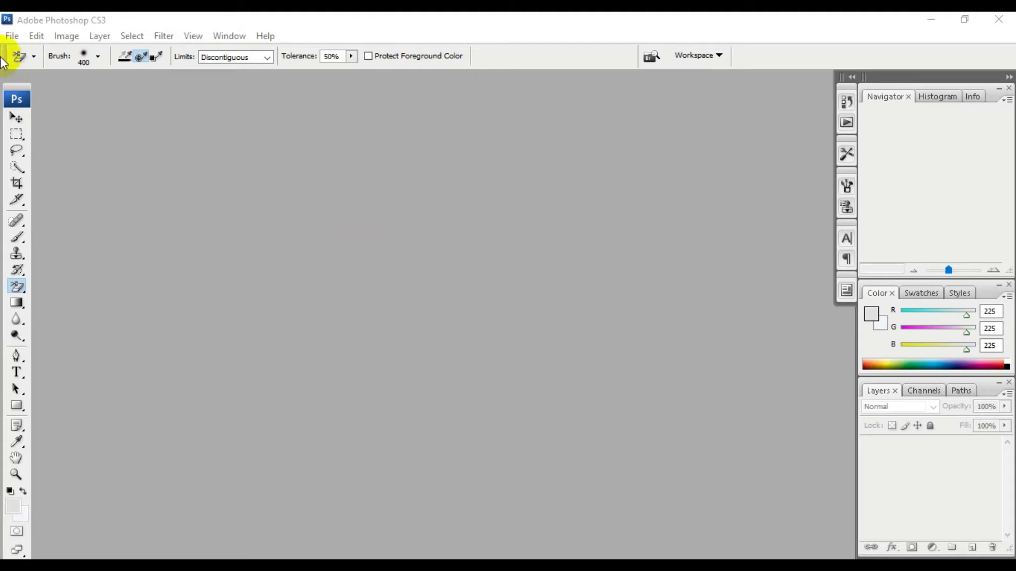
- Create a new white document 7 inches wide by 4 inches high at 300 pixels/inch
click(12, 37)
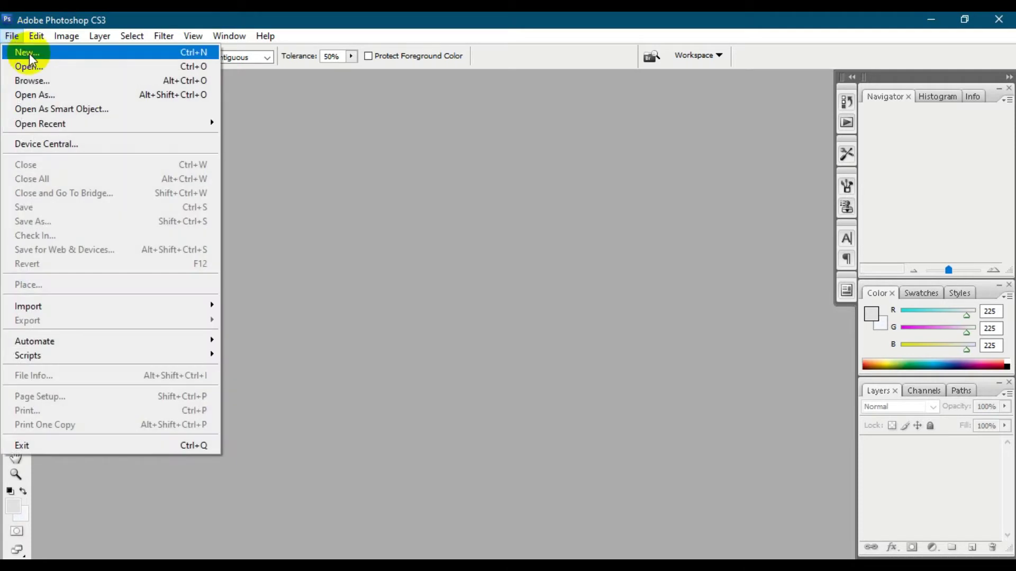
click(119, 53)
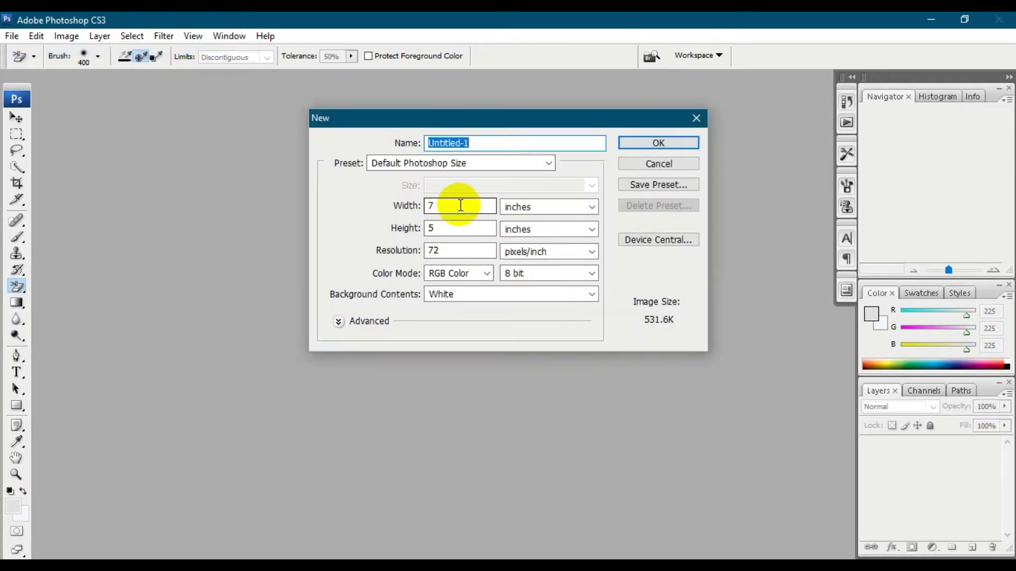
double_click(461, 205)
click(534, 208)
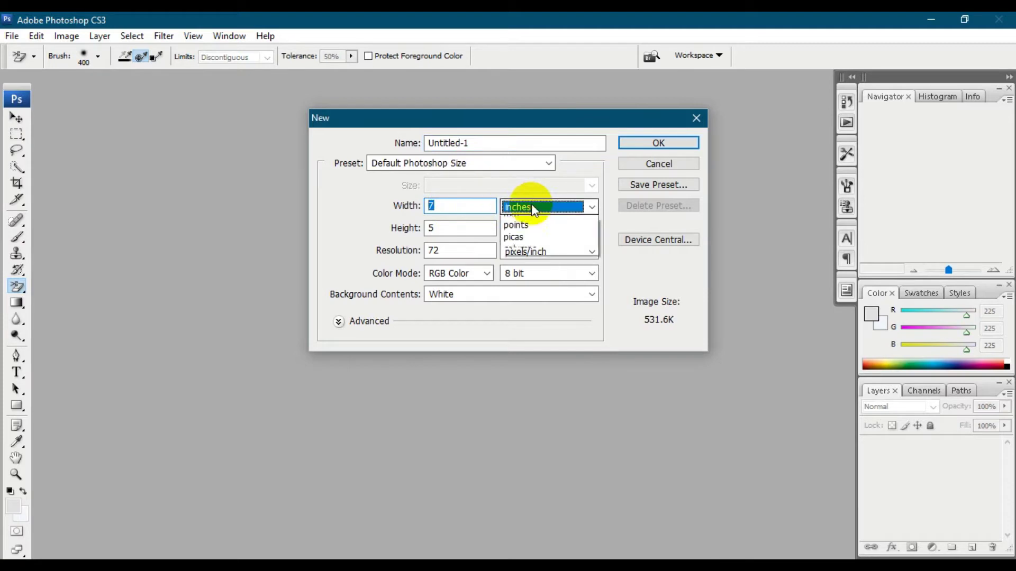
click(527, 219)
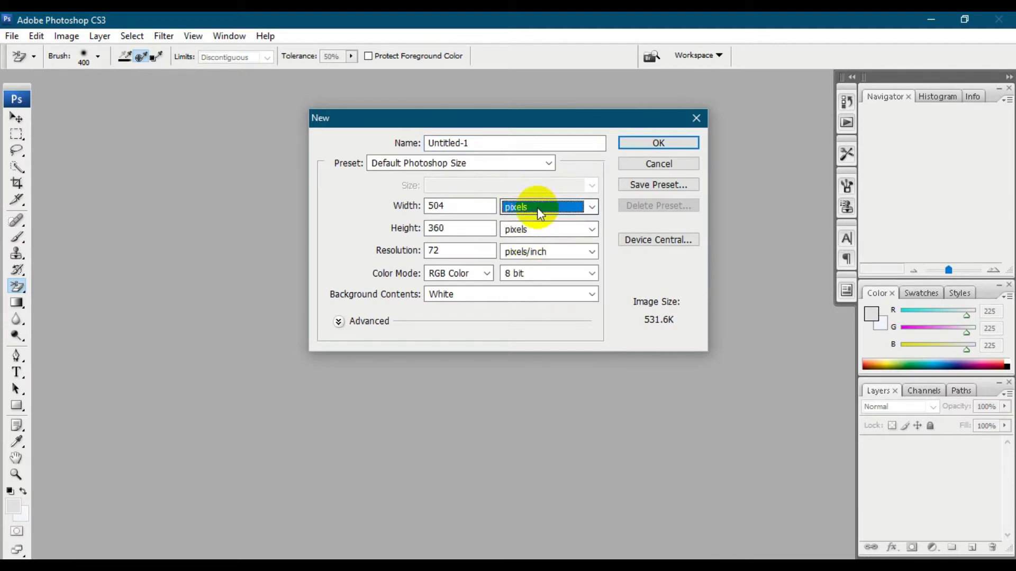
click(590, 207)
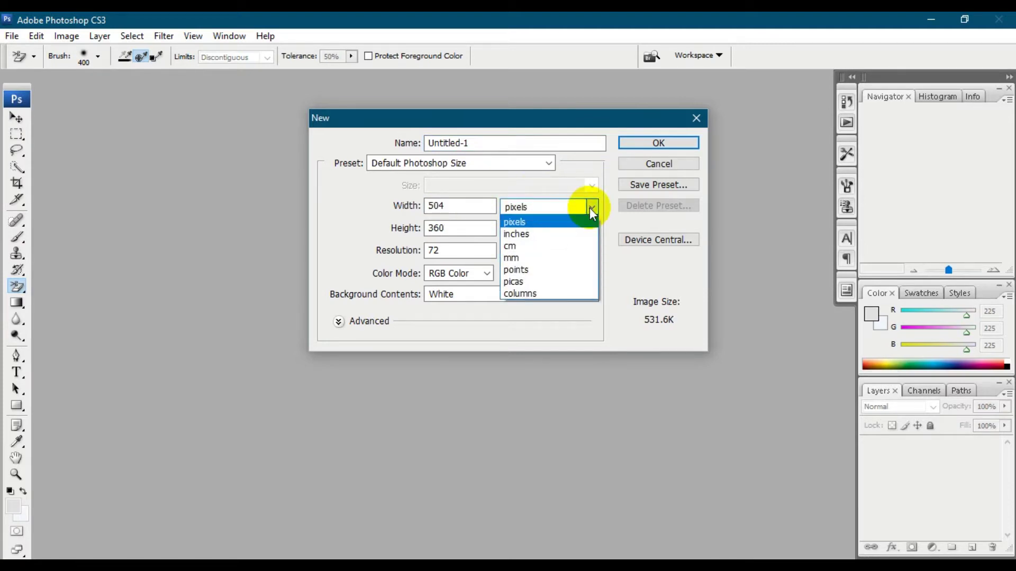
click(537, 233)
double_click(444, 206)
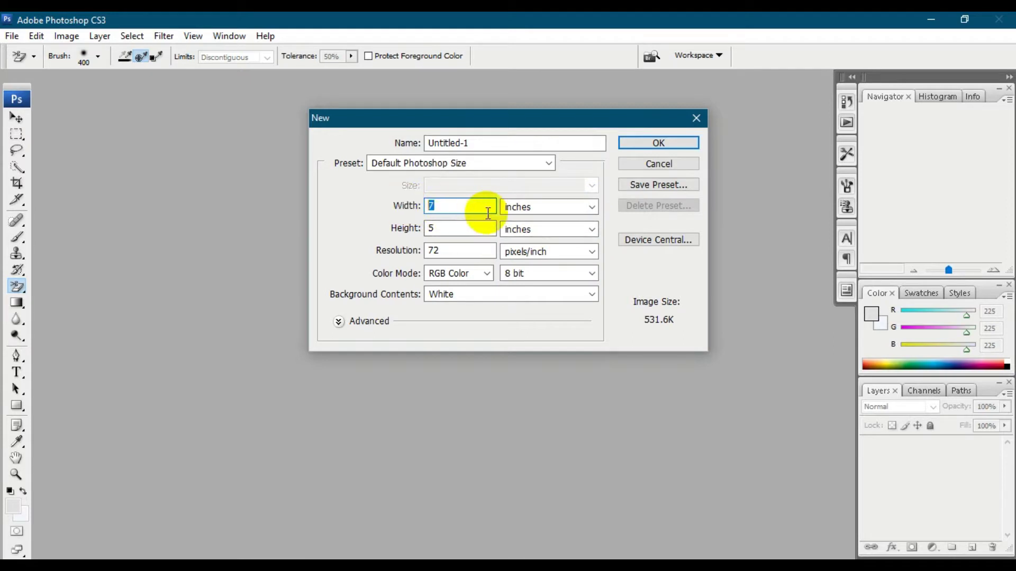
double_click(447, 229)
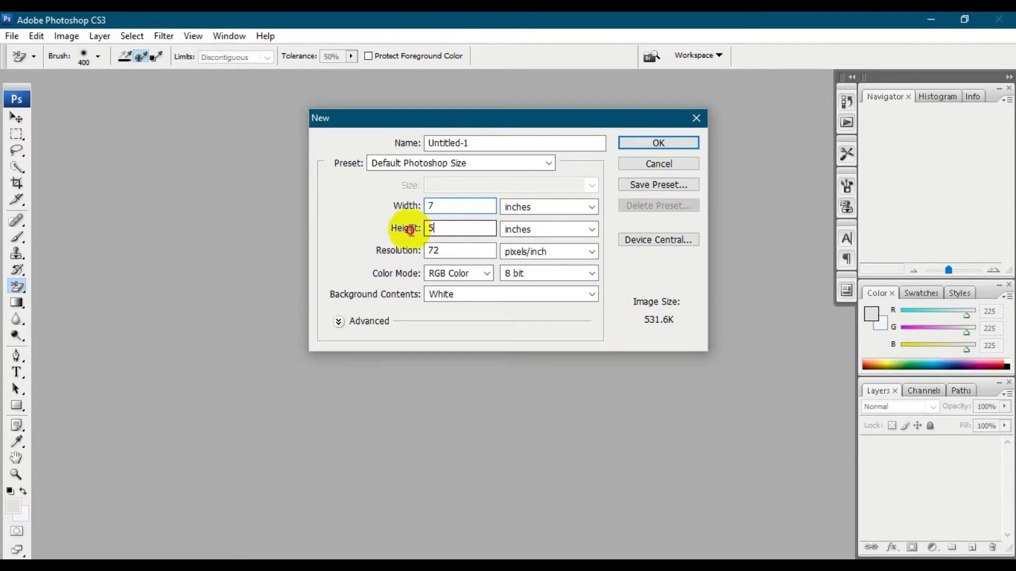
text(4)
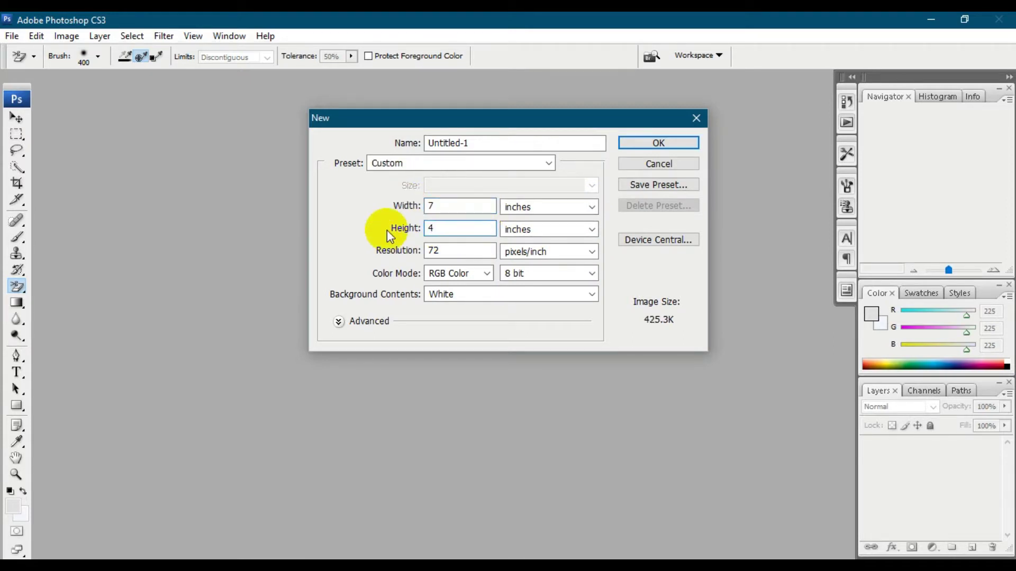
click(419, 250)
double_click(418, 250)
text(300)
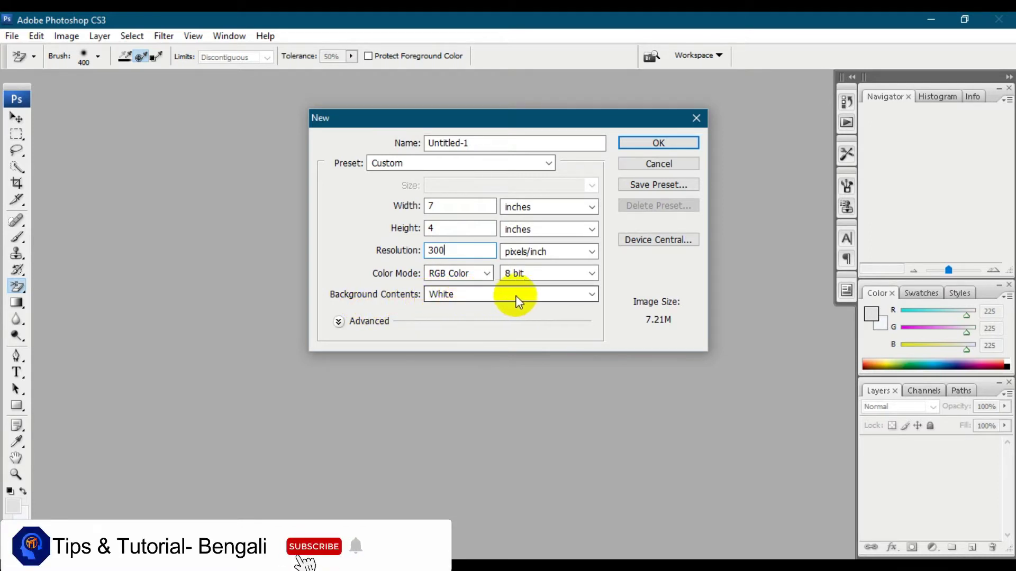
click(684, 140)
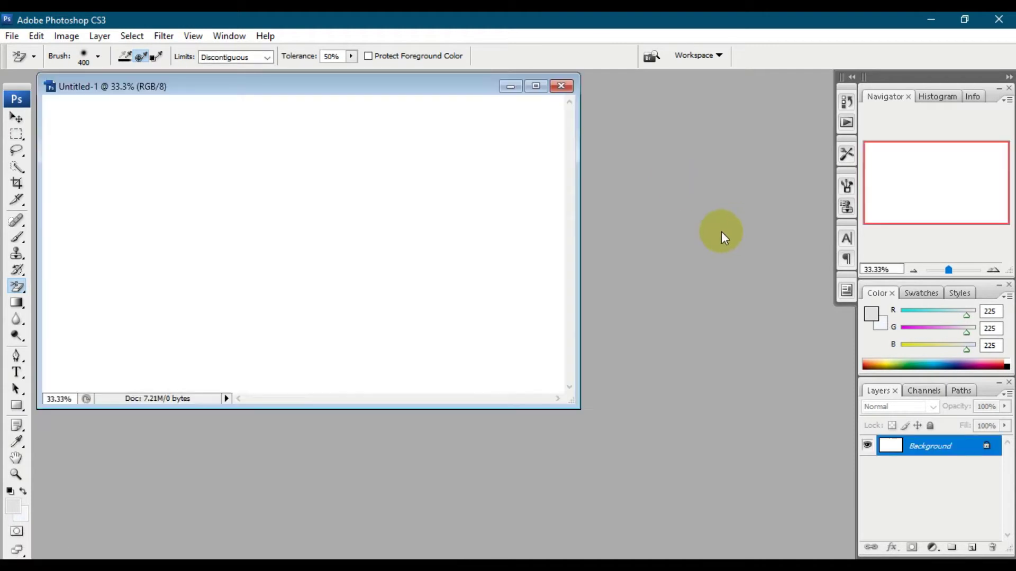
- Maximize Untitled-1, add a Gradient Fill layer, and open its Gradient Editor
drag(437, 87, 543, 114)
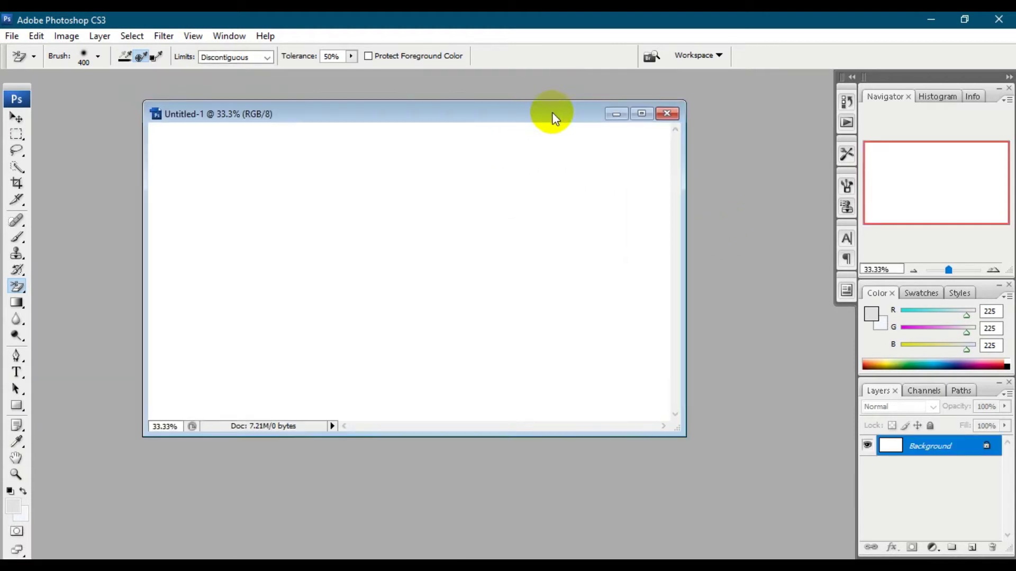
click(640, 115)
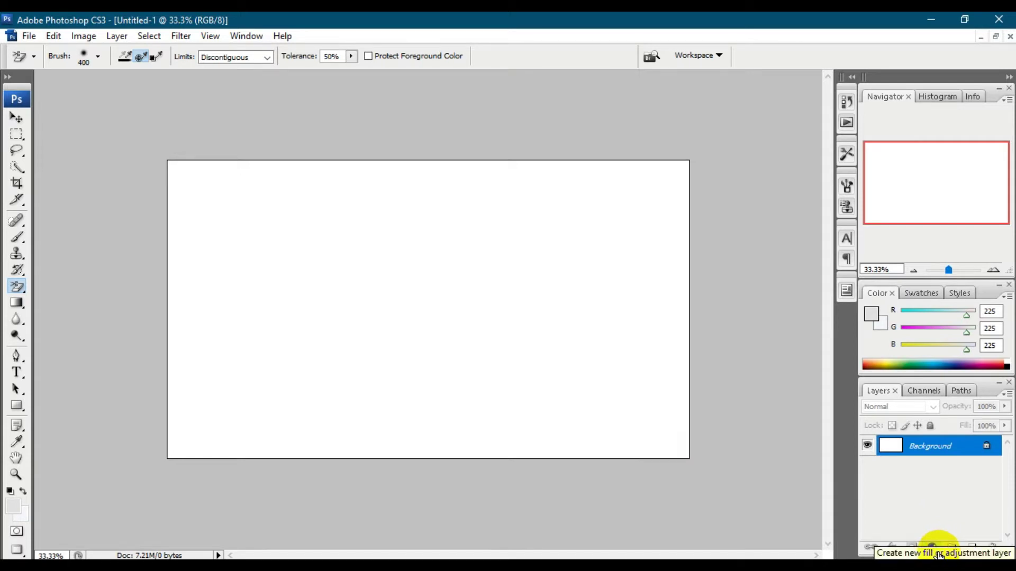
click(933, 548)
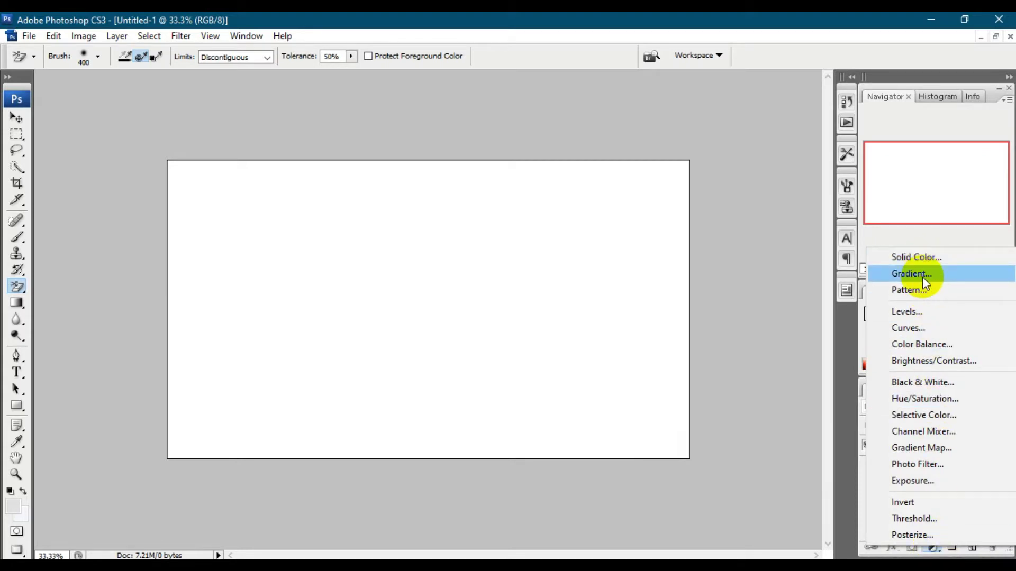
click(906, 276)
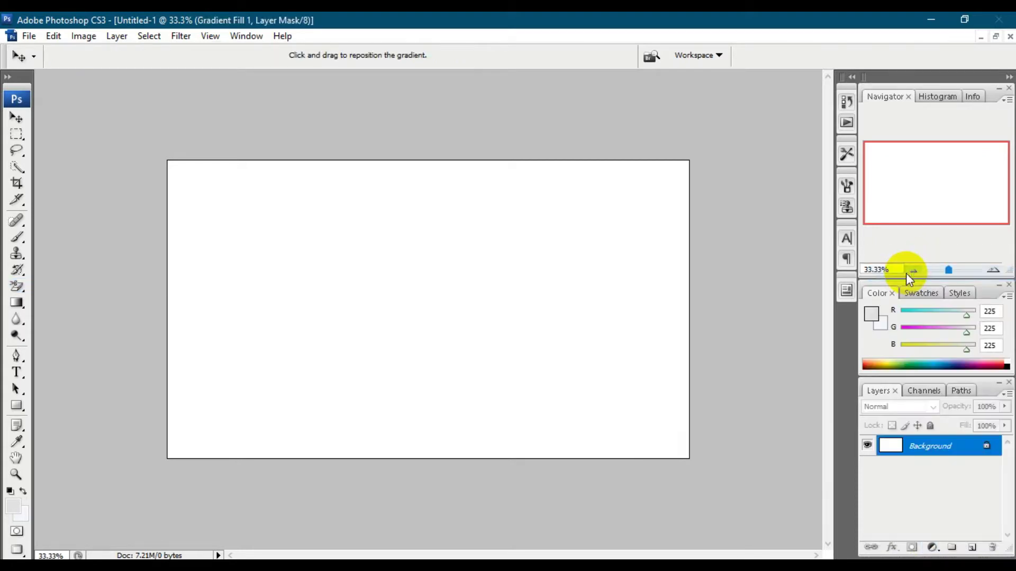
drag(664, 144, 751, 160)
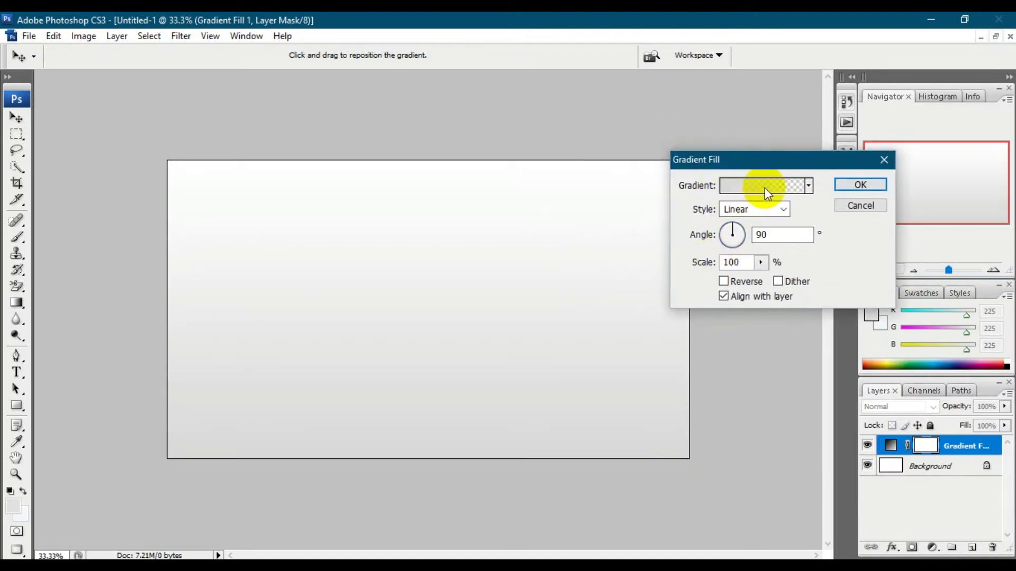
click(728, 182)
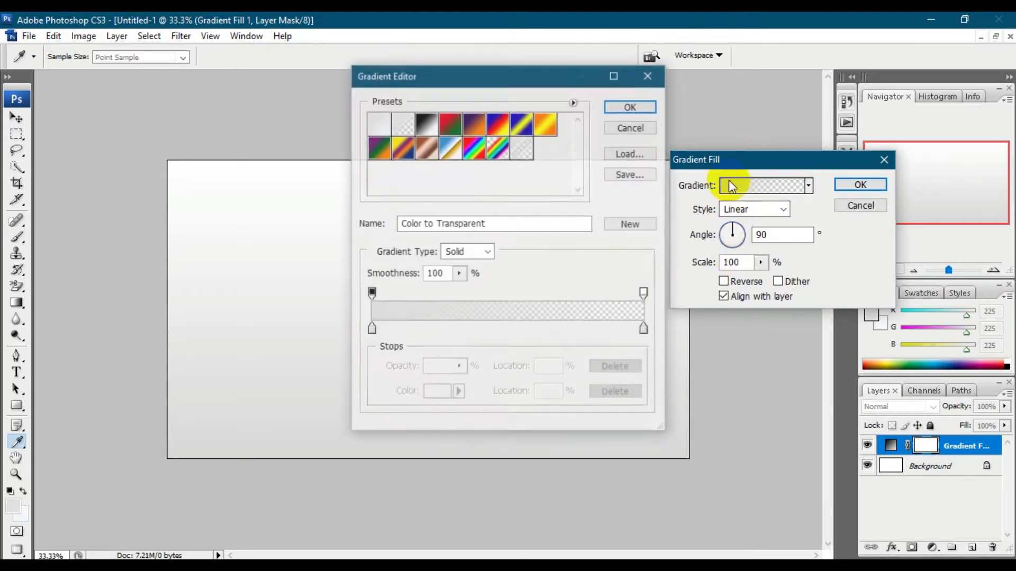
- Set the gradient's left colour stop to light blue and accept the gradient
click(371, 331)
double_click(371, 330)
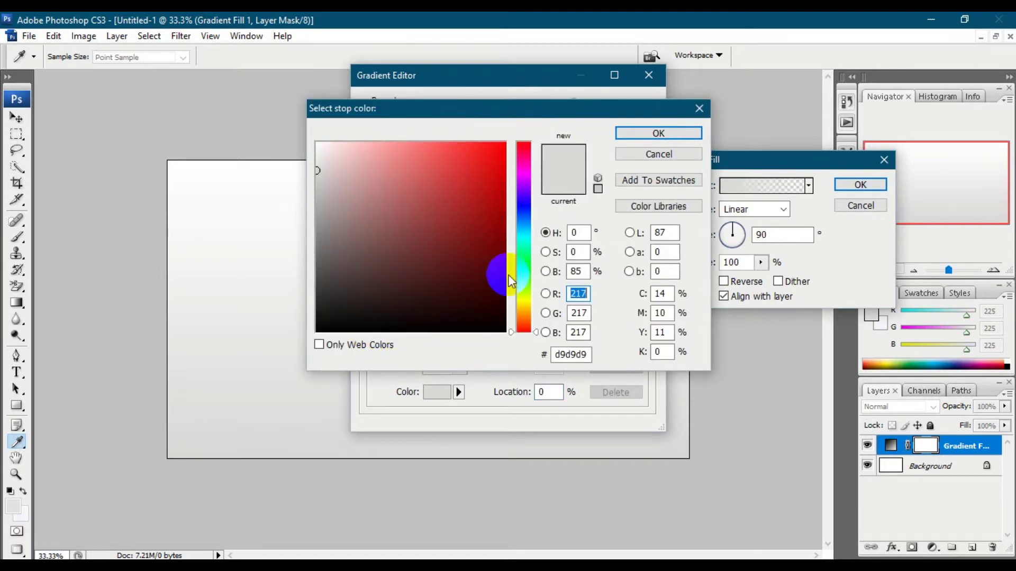
drag(524, 230, 525, 221)
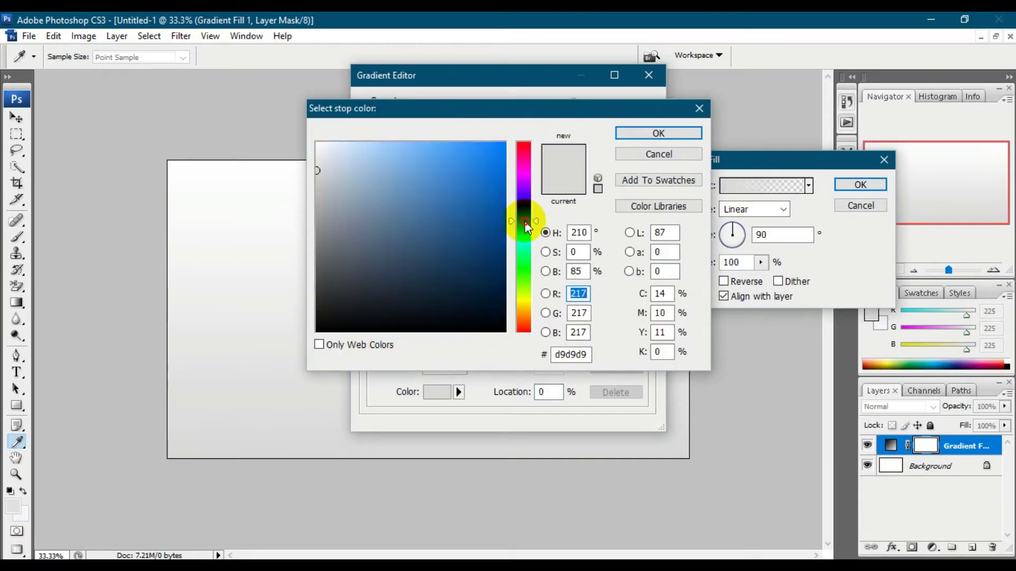
drag(392, 172, 359, 128)
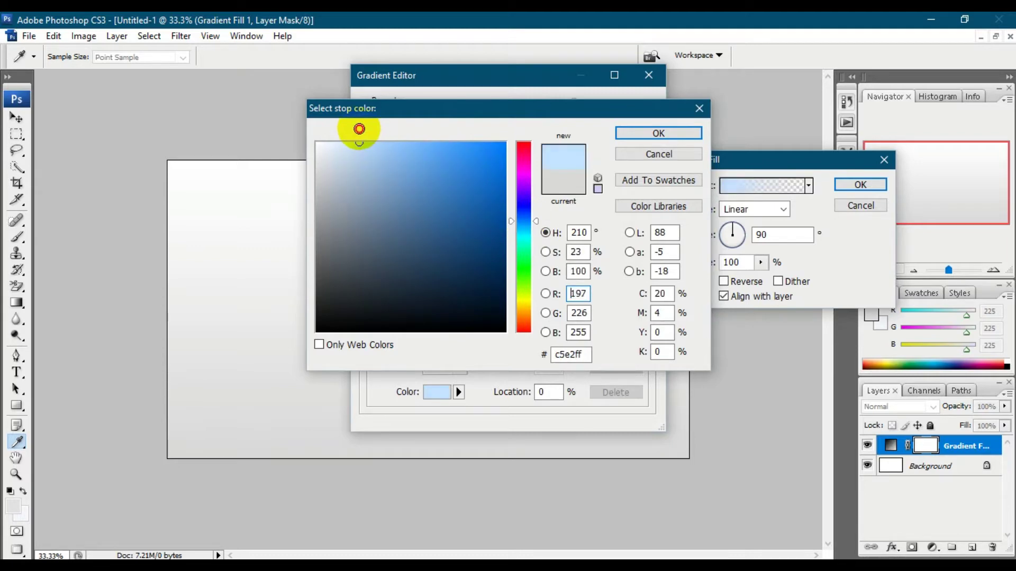
click(658, 135)
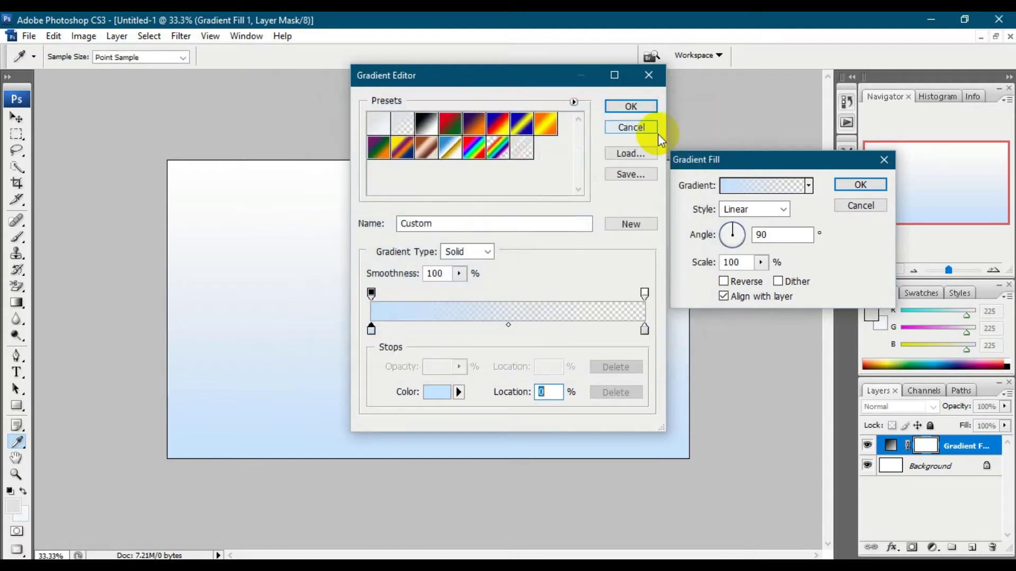
click(630, 110)
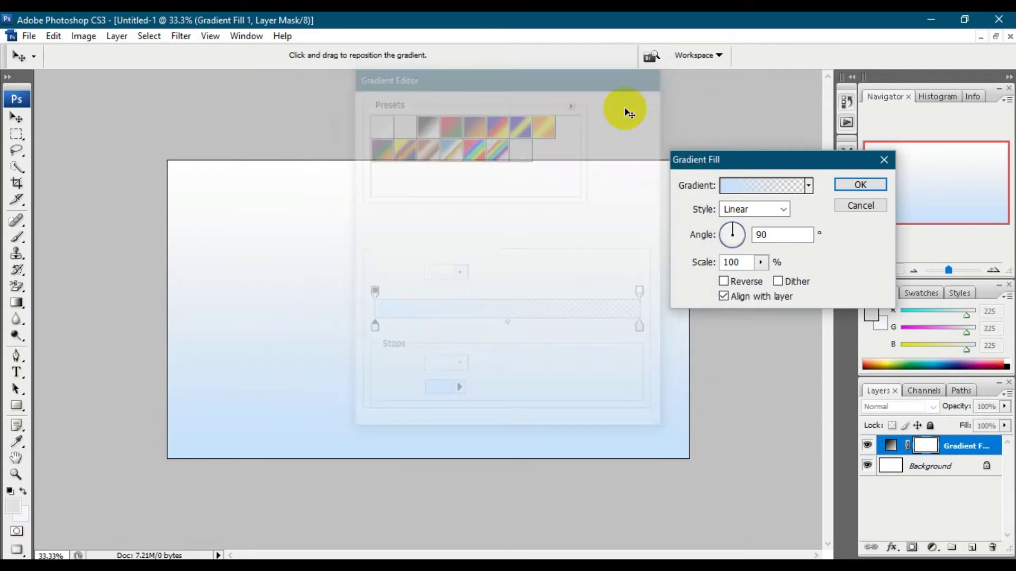
- Apply the gradient fill as Radial at 150% scale, reversed
click(734, 210)
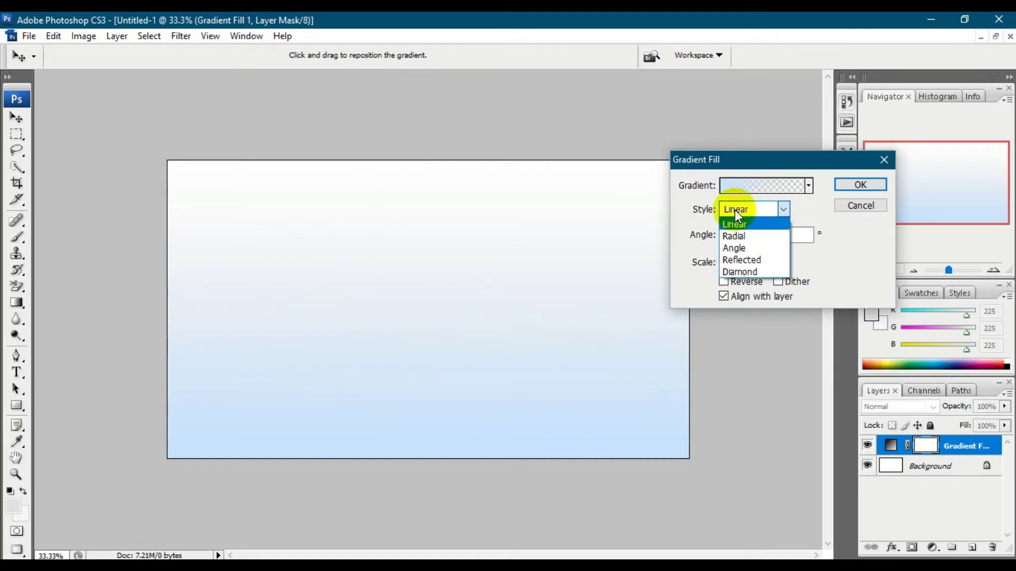
click(748, 239)
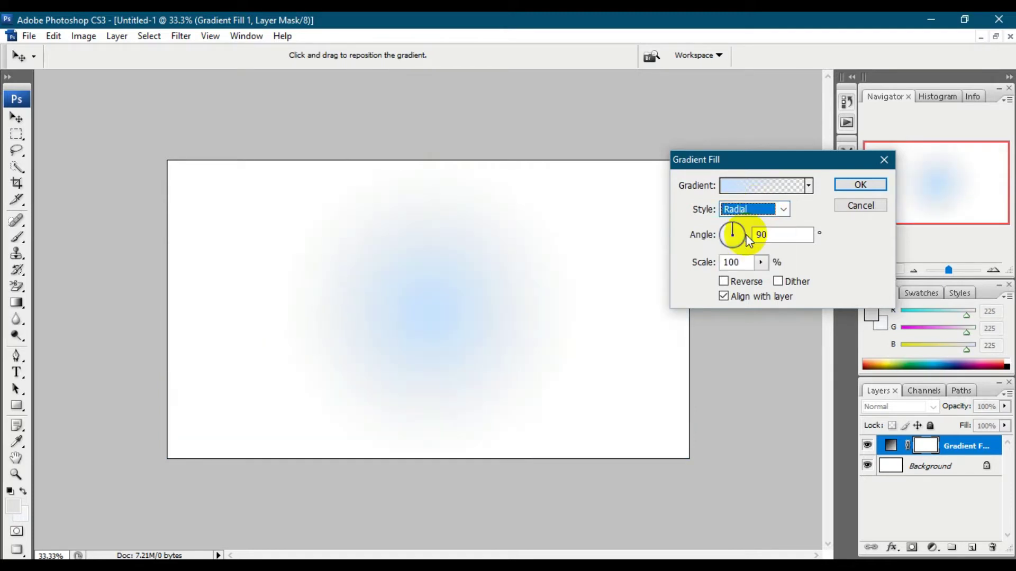
click(762, 263)
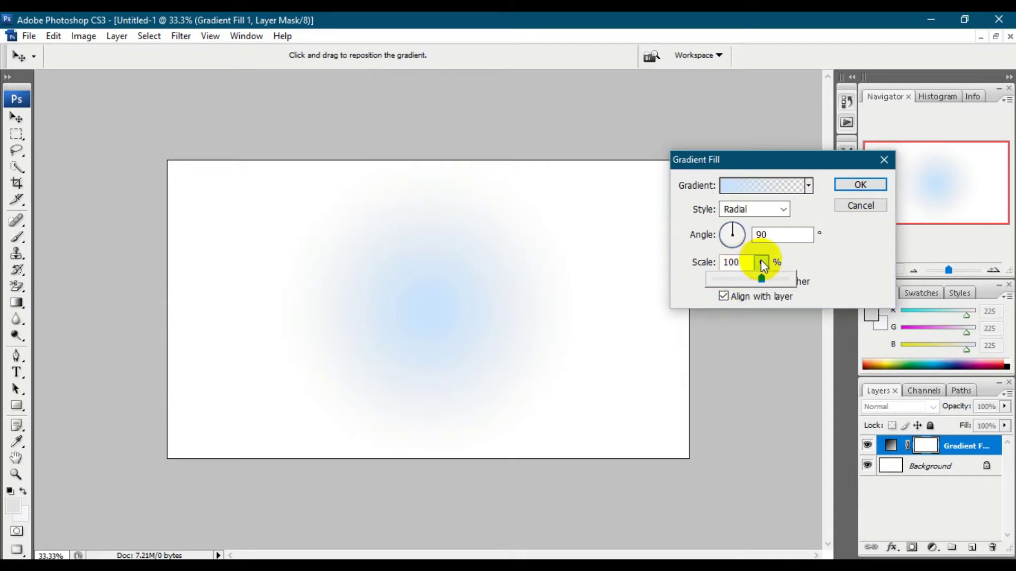
drag(760, 276, 799, 279)
click(830, 266)
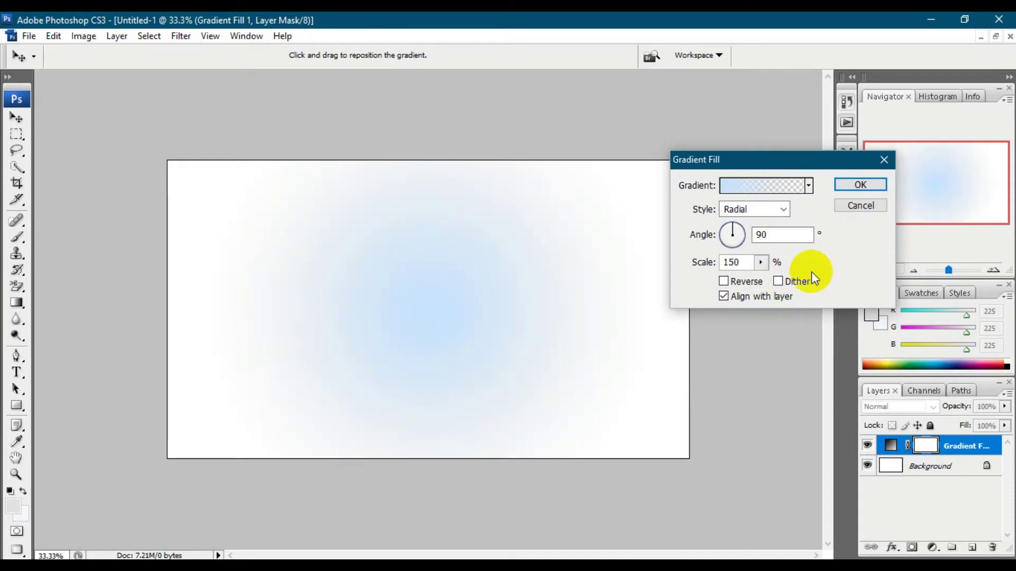
click(724, 281)
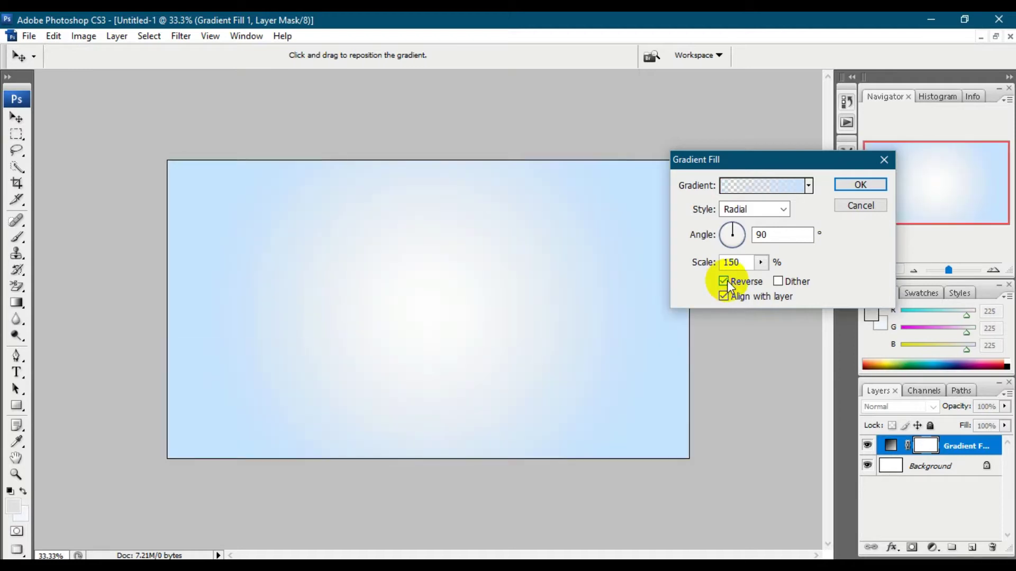
click(854, 185)
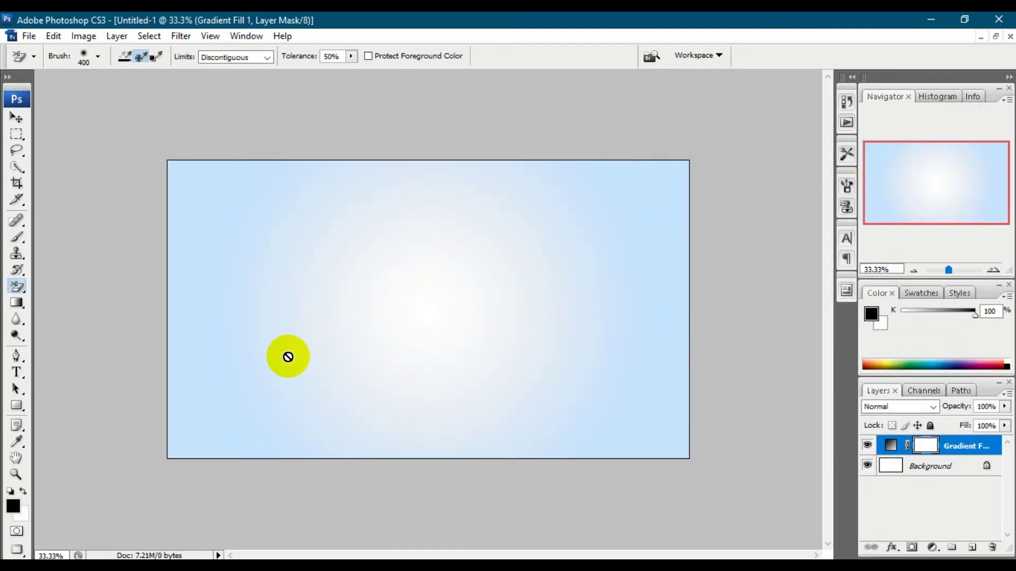
- Open 1.jpg from the Blue folder in a floating window beside Untitled-1
click(36, 39)
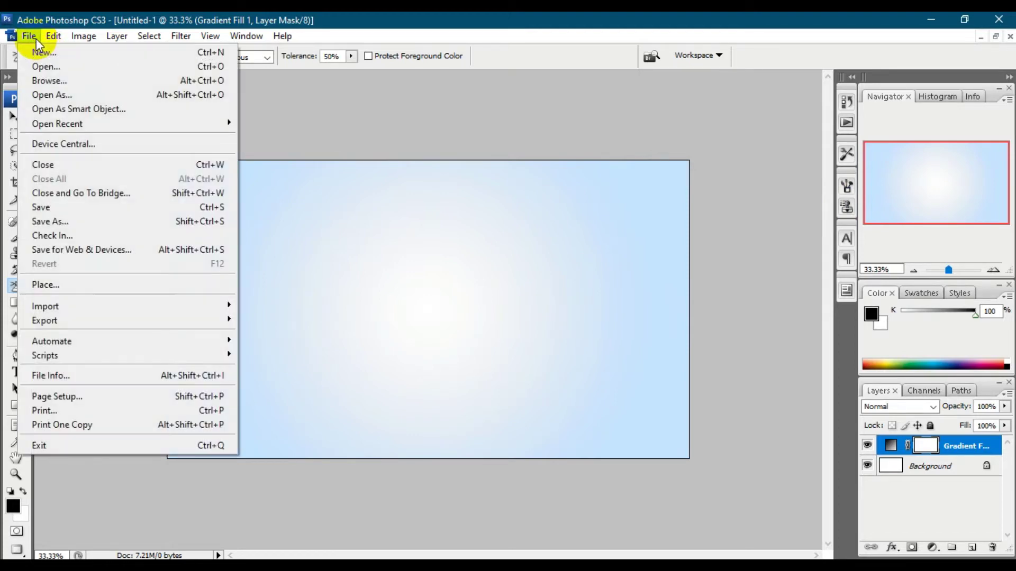
click(49, 66)
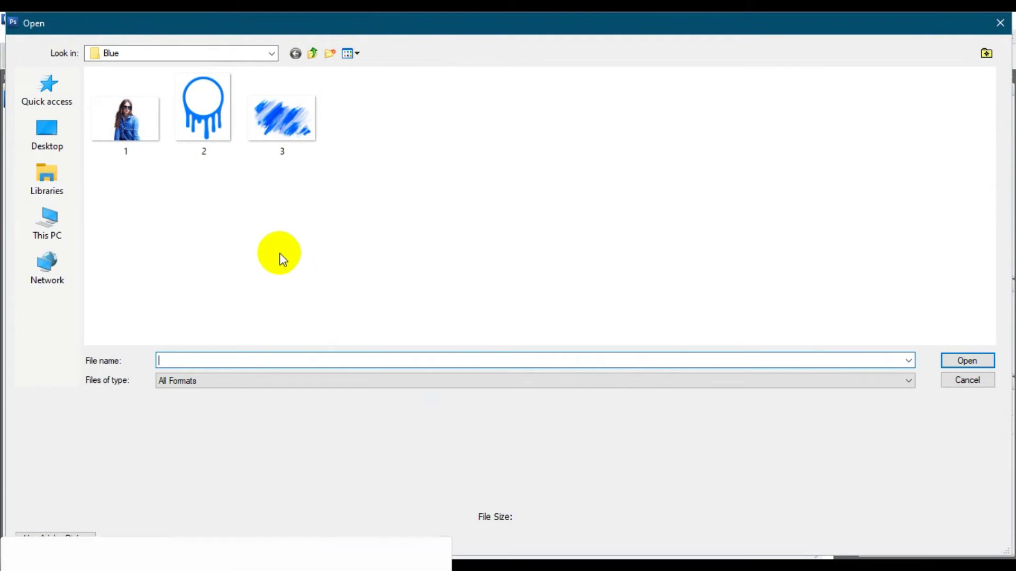
click(147, 138)
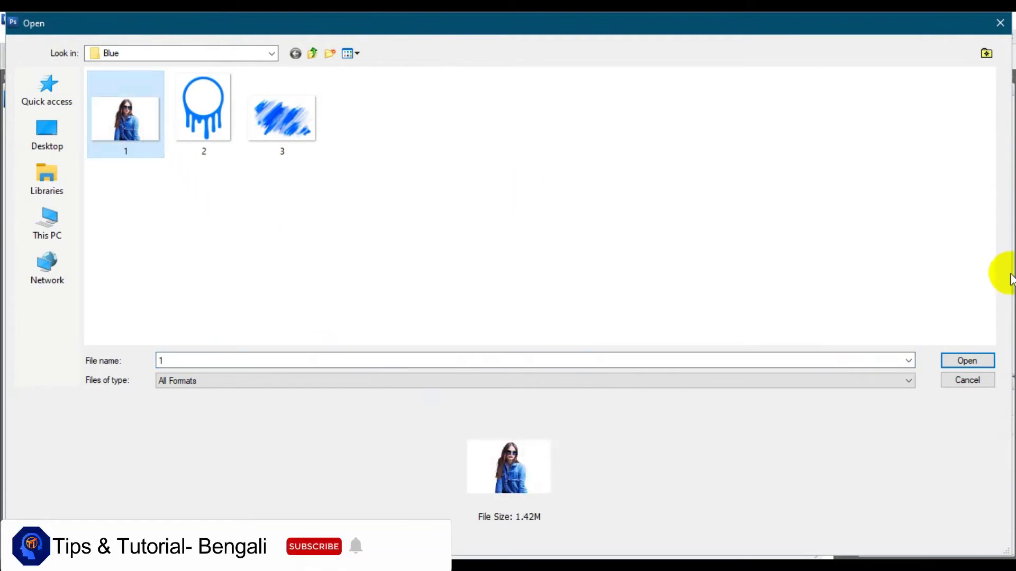
click(972, 360)
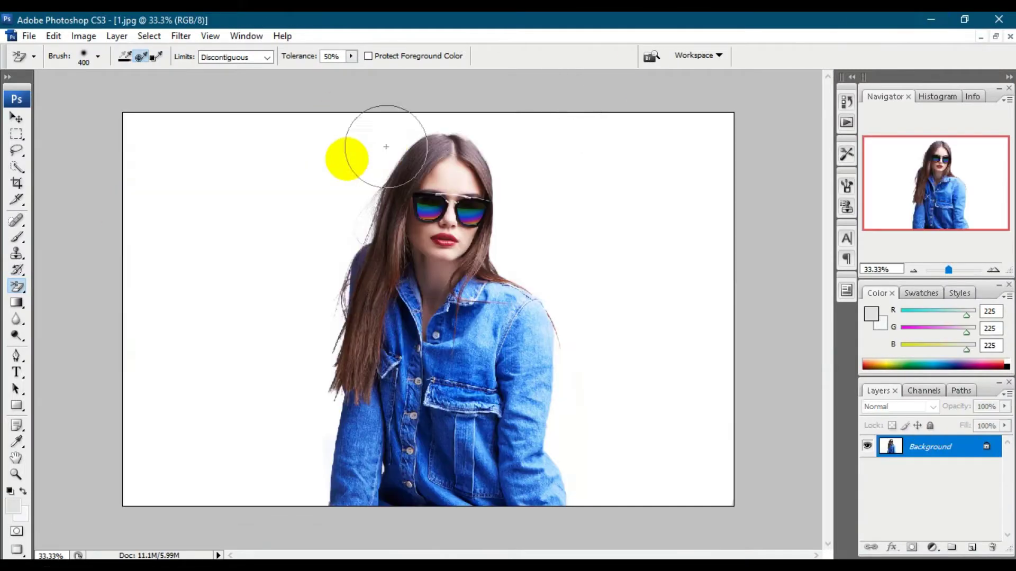
click(995, 37)
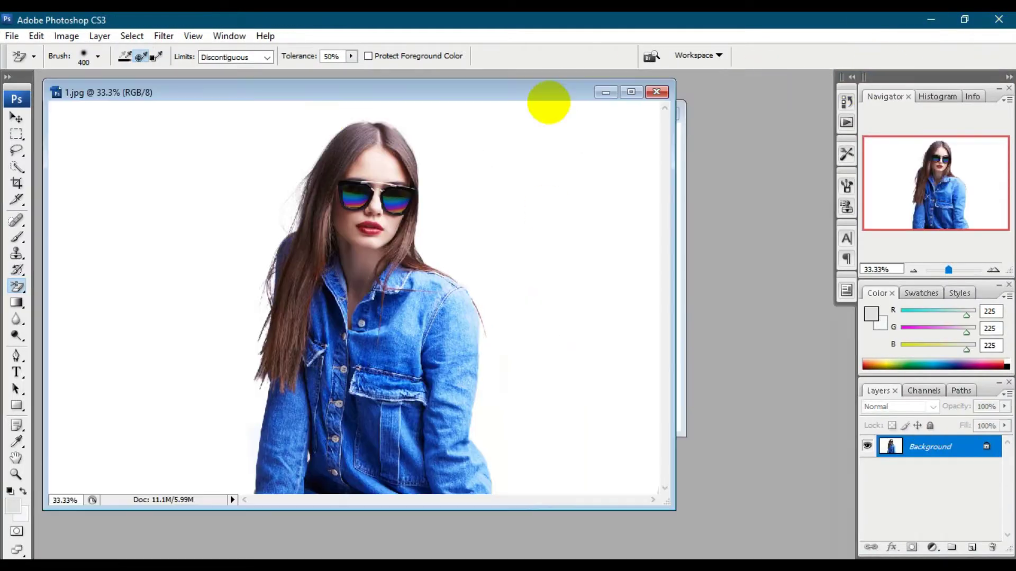
drag(197, 96, 660, 115)
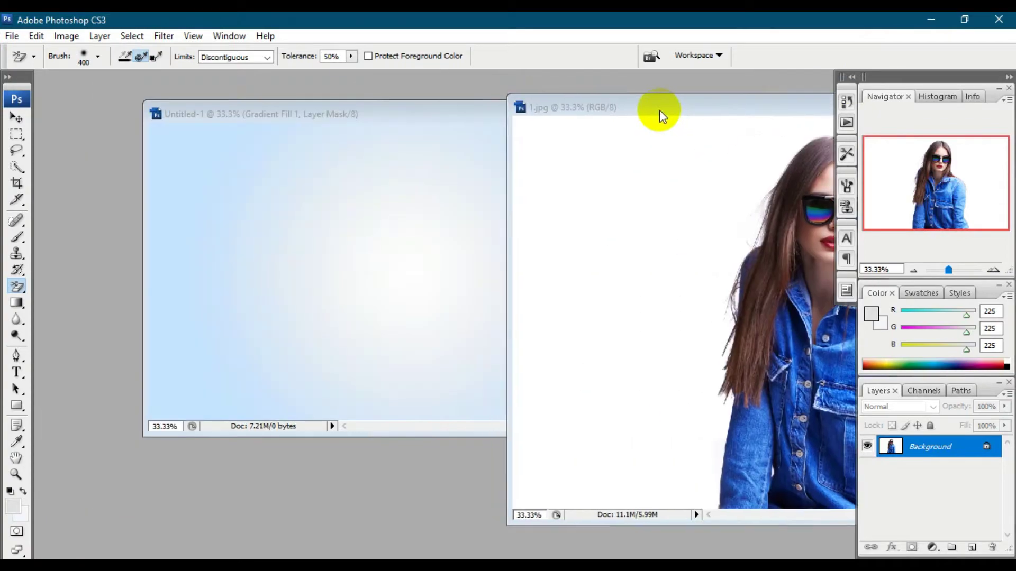
- Drag the woman's photo into Untitled-1 as Layer 1, scaled to about 55.9%
click(16, 117)
drag(794, 282, 357, 256)
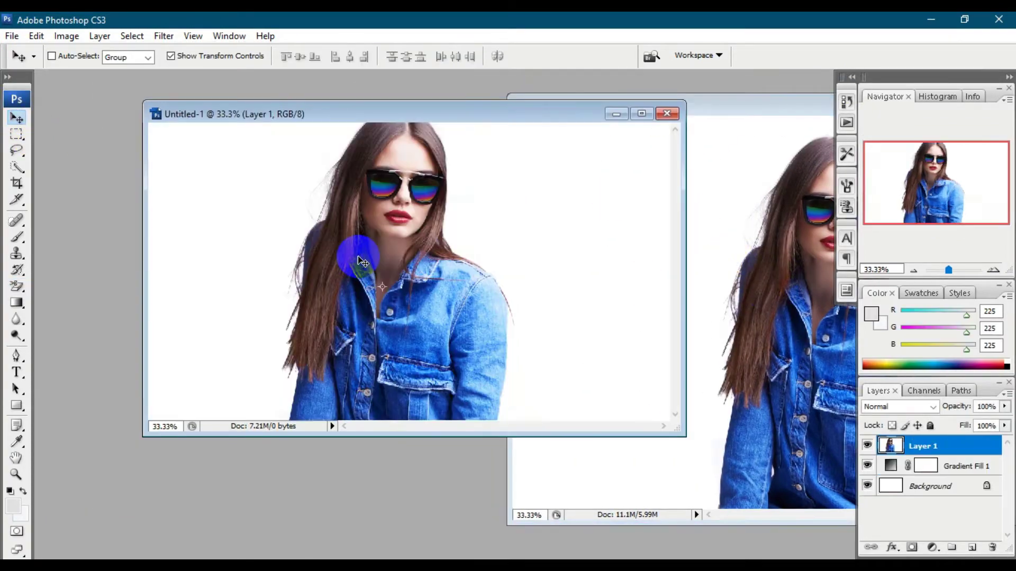
click(641, 115)
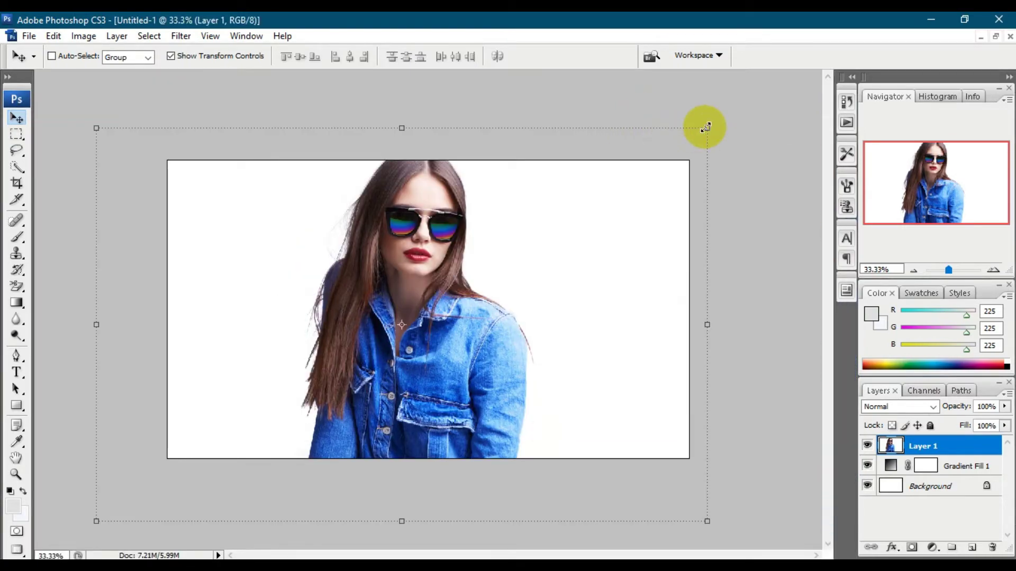
drag(705, 127, 600, 240)
mouse_move(459, 342)
mouse_down()
mouse_move(471, 347)
mouse_move(467, 327)
mouse_up()
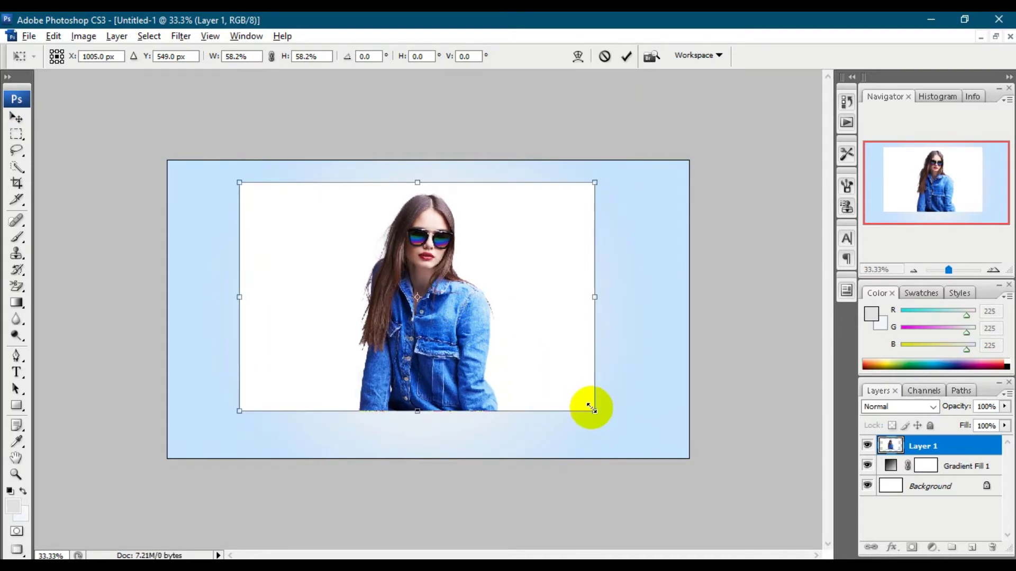
drag(595, 410, 586, 404)
key(Return)
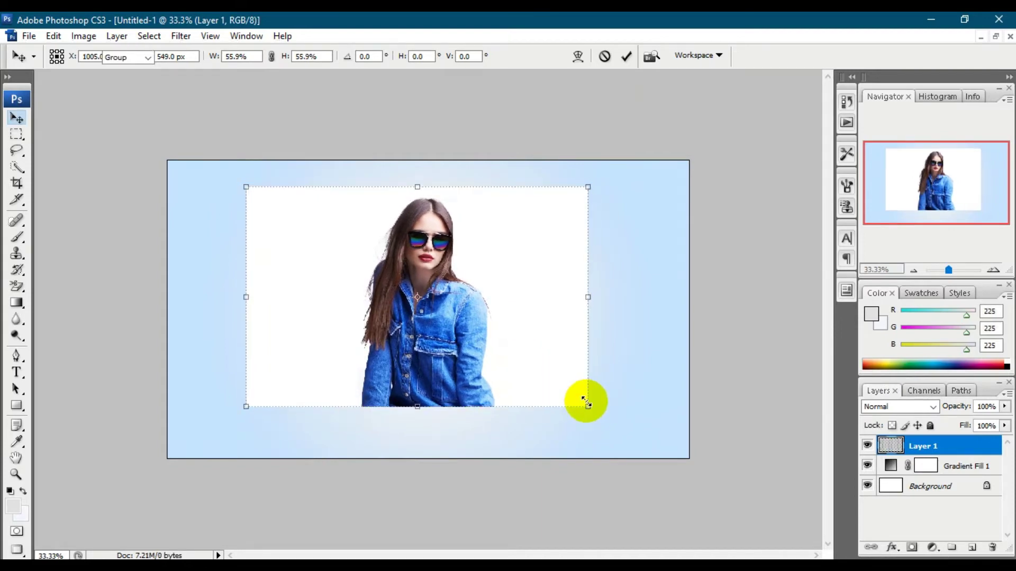
key(w)
key(ctrl+plus)
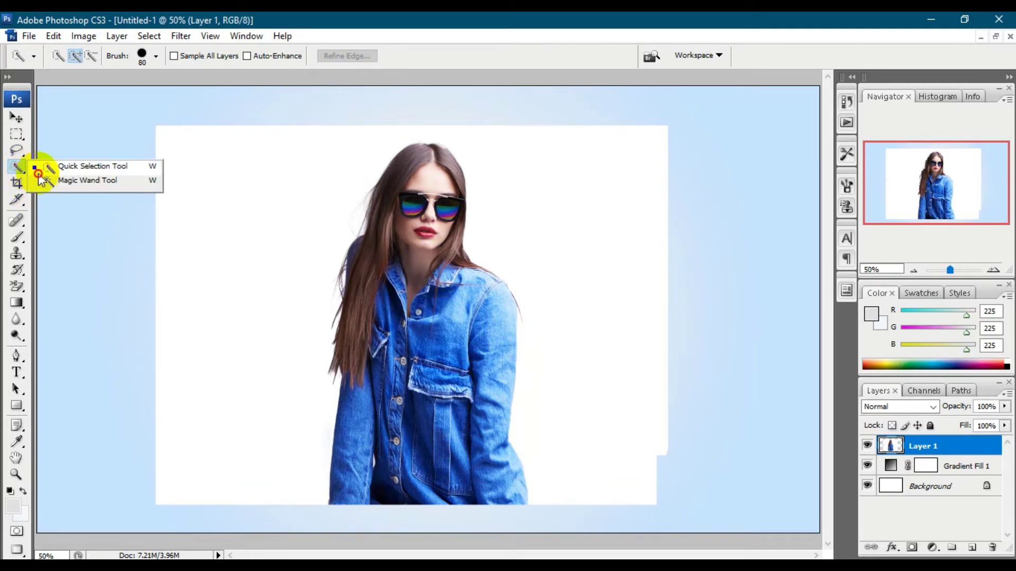
- Paint a quick selection over the woman's head, hair, neck and jacket
drag(17, 171, 79, 170)
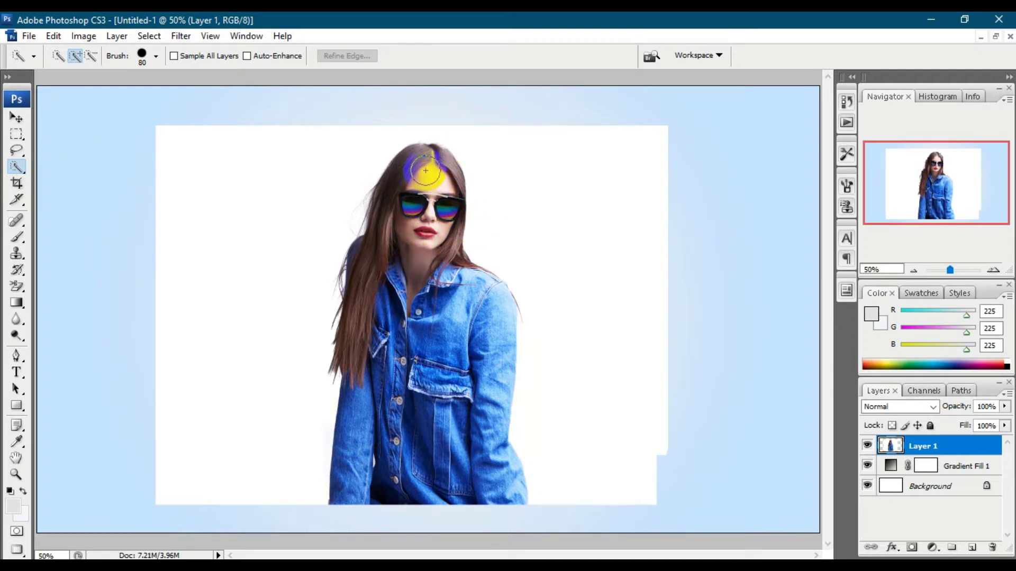
click(428, 169)
mouse_move(413, 218)
mouse_down()
mouse_move(389, 266)
mouse_move(395, 461)
mouse_move(475, 488)
mouse_move(468, 283)
mouse_up()
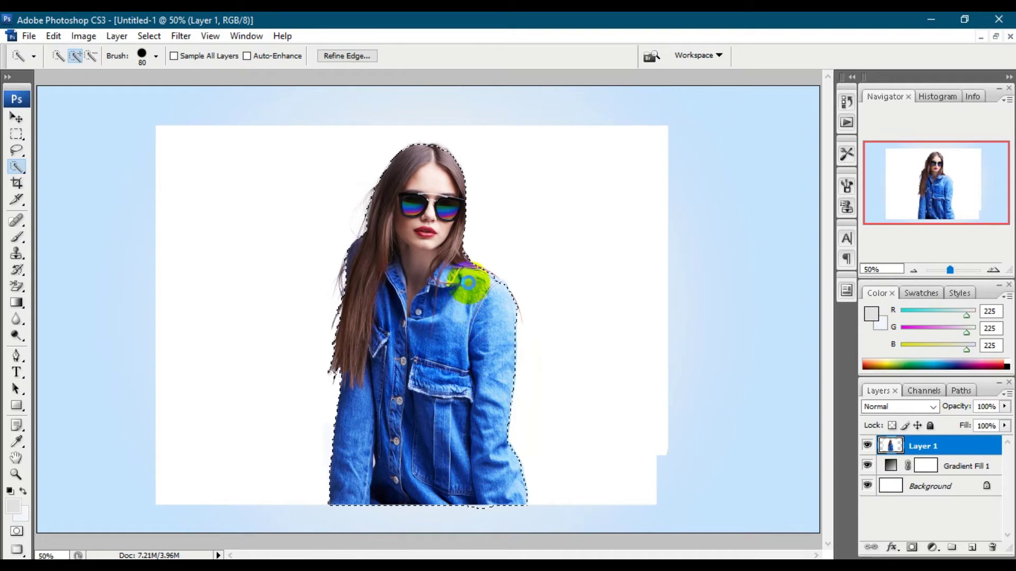
scroll(468, 283, up, 1)
scroll(471, 283, up, 1)
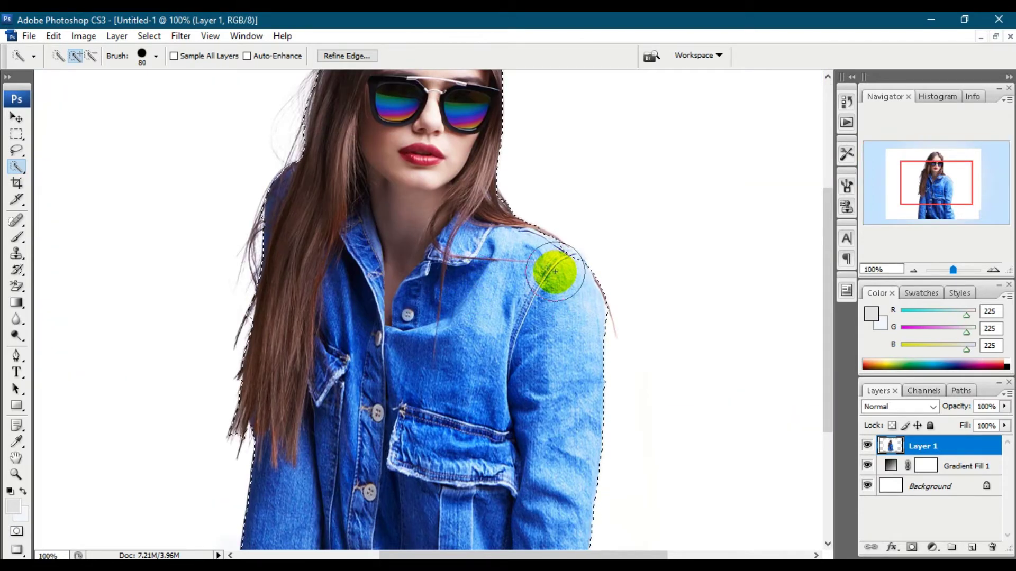
drag(340, 264, 412, 284)
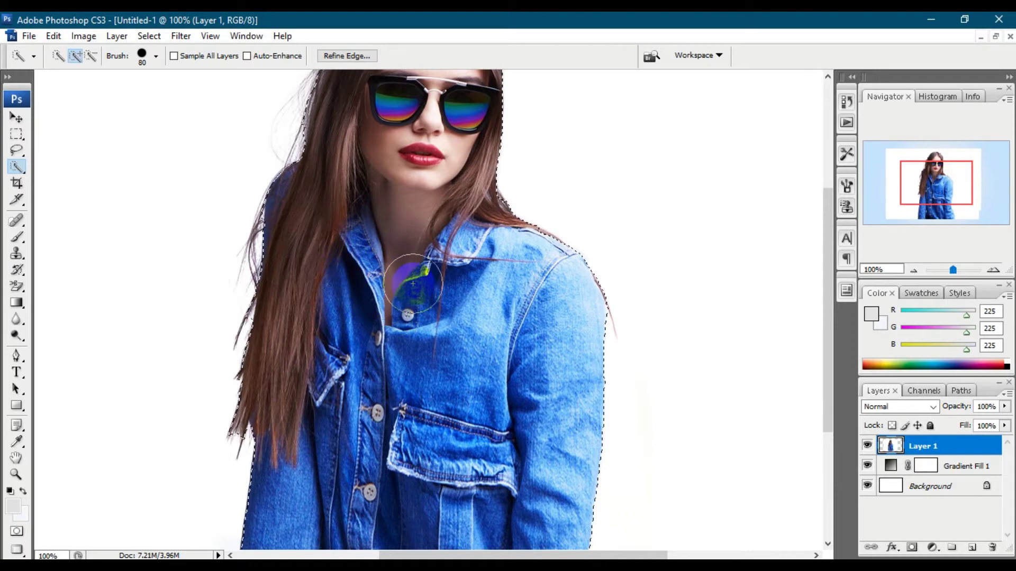
- Zoom in to refine the selection around her head, then zoom back out
scroll(423, 254, up, 3)
scroll(423, 254, up, 2)
drag(449, 152, 442, 143)
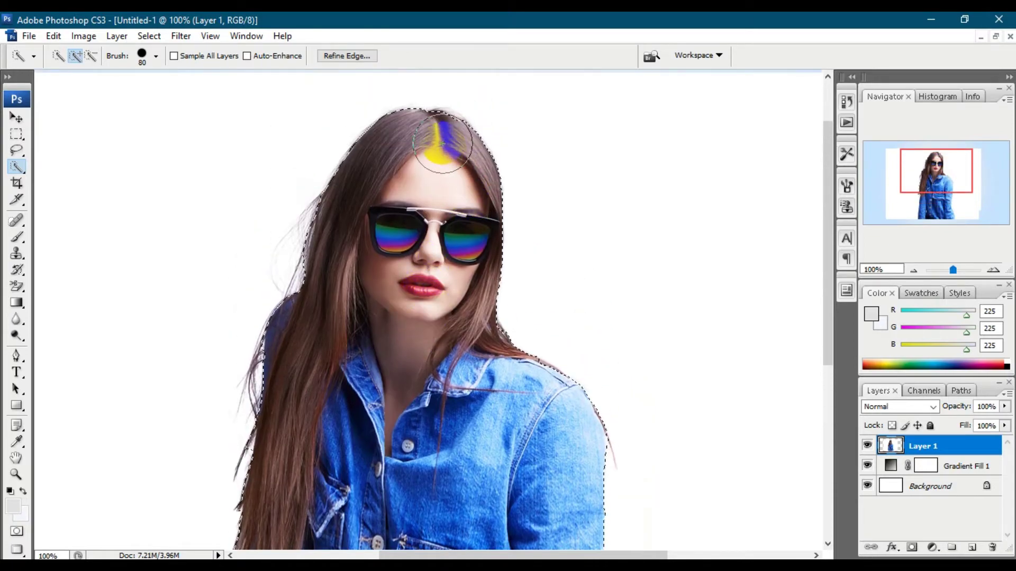
drag(443, 181, 438, 141)
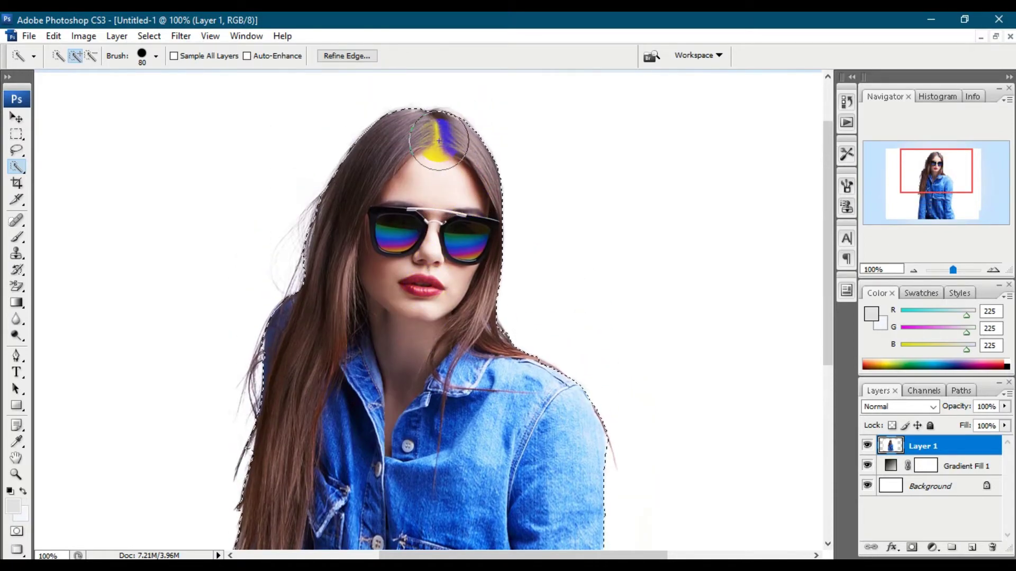
scroll(464, 335, down, 2)
scroll(465, 345, down, 3)
scroll(464, 347, down, 5)
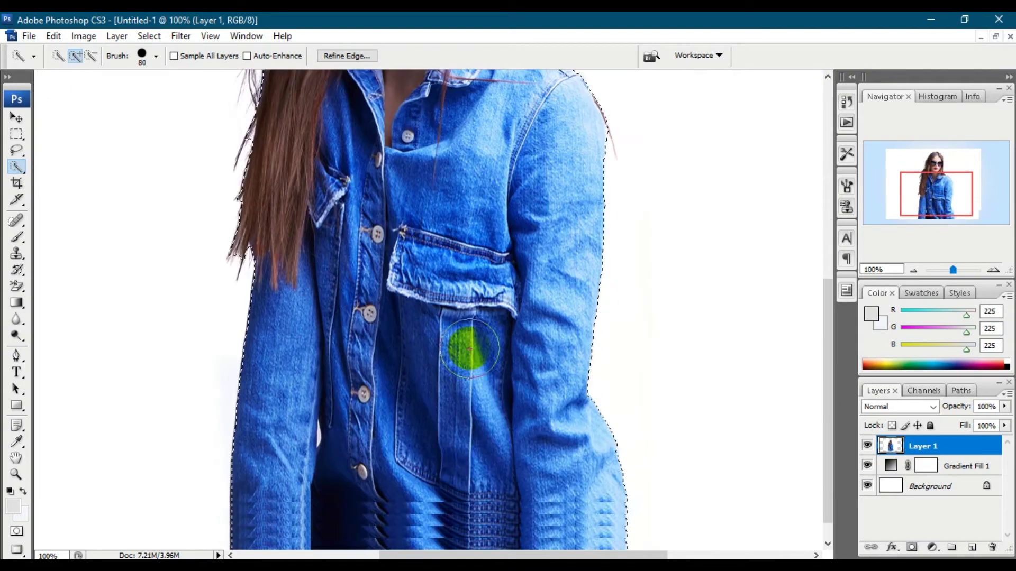
scroll(469, 361, down, 1)
scroll(418, 407, up, 6)
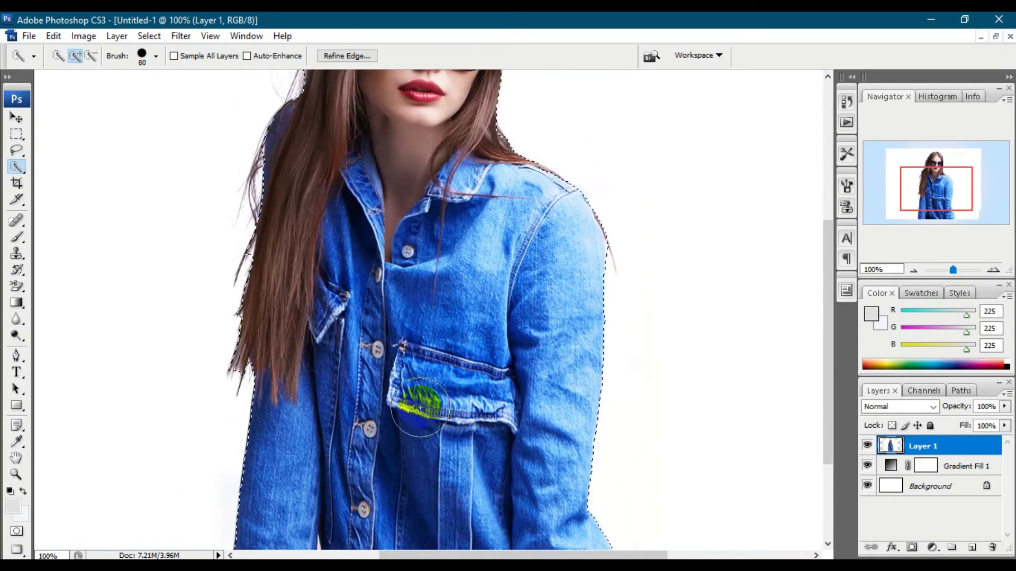
scroll(421, 407, up, 5)
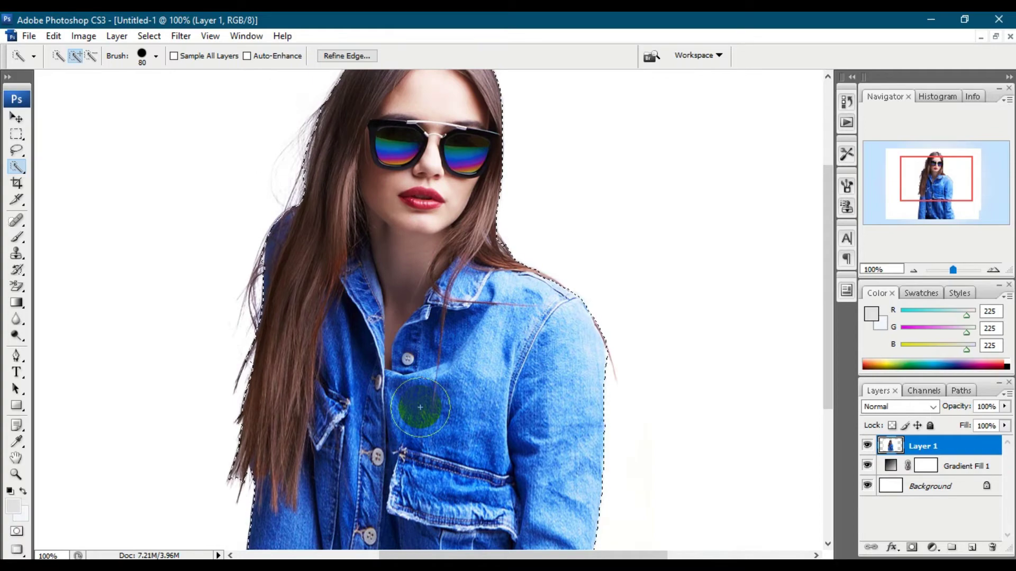
key(ctrl+minus)
key(ctrl+minus)
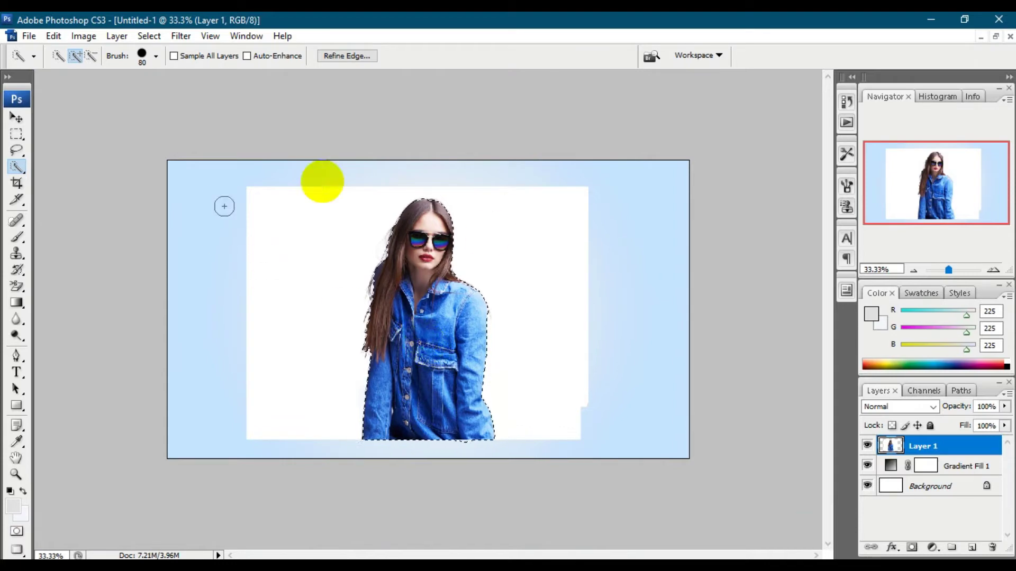
- Use Select > Inverse to select everything except the woman, then zoom to 50%
click(440, 303)
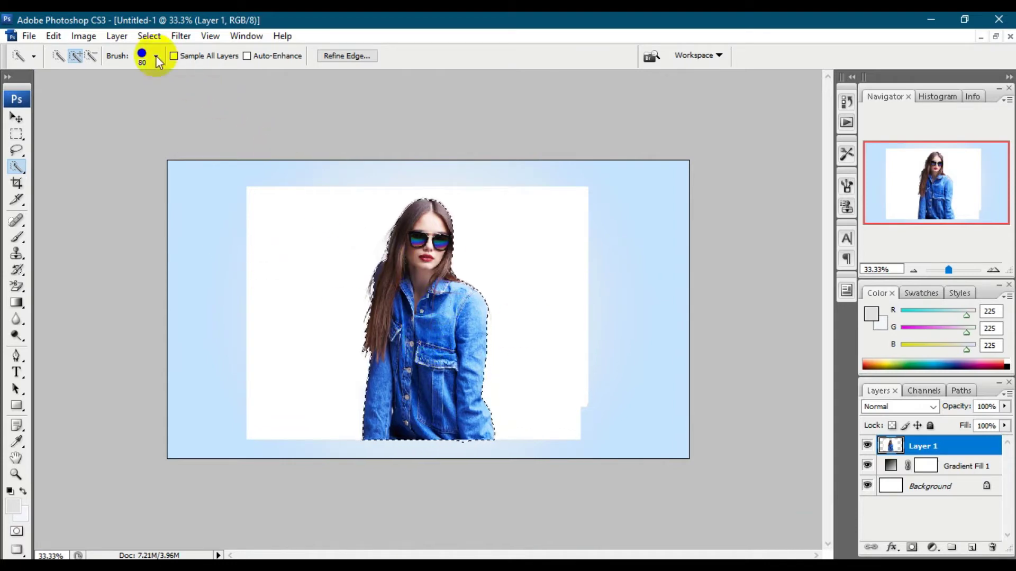
click(150, 37)
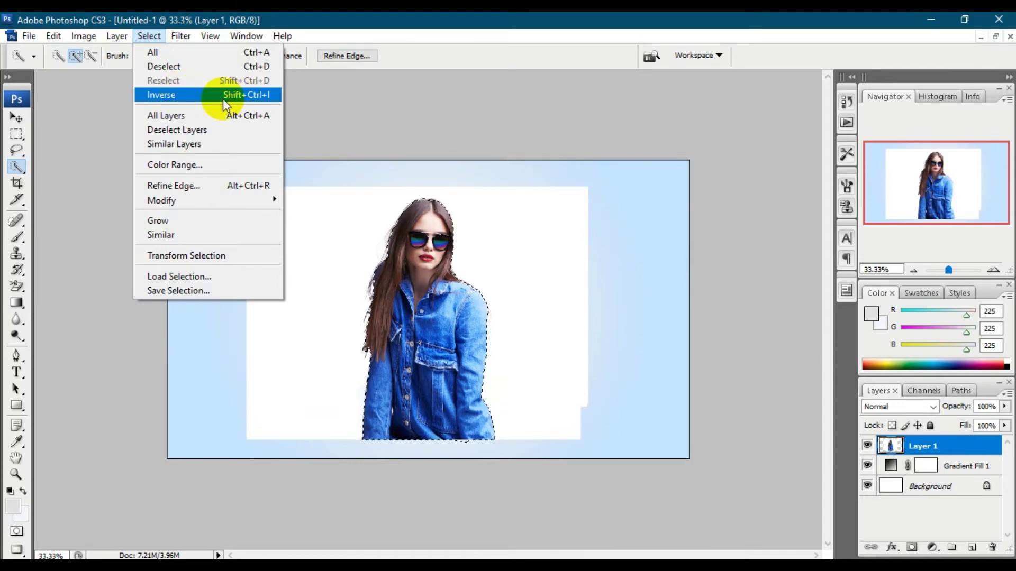
click(266, 101)
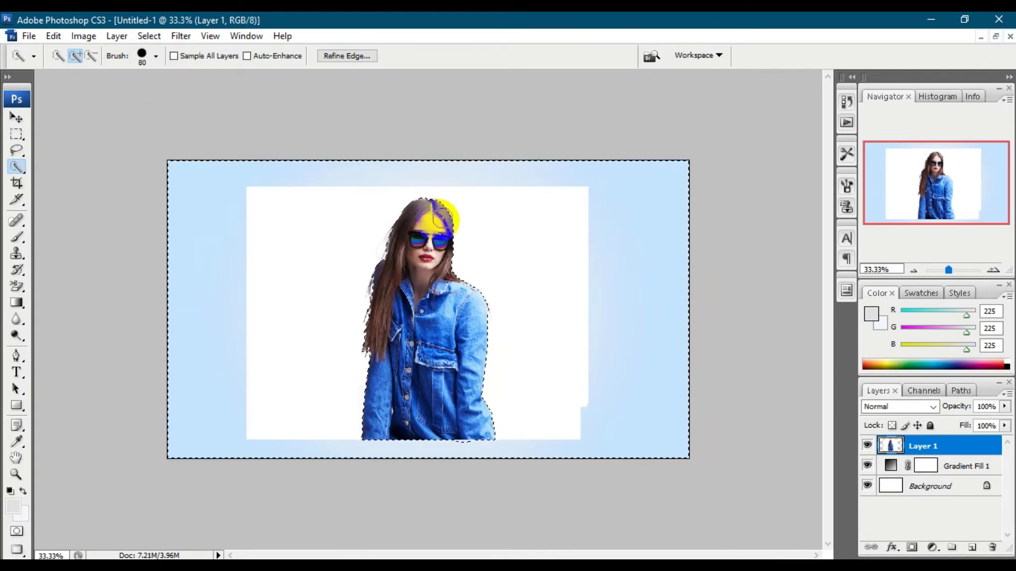
key(ctrl+plus)
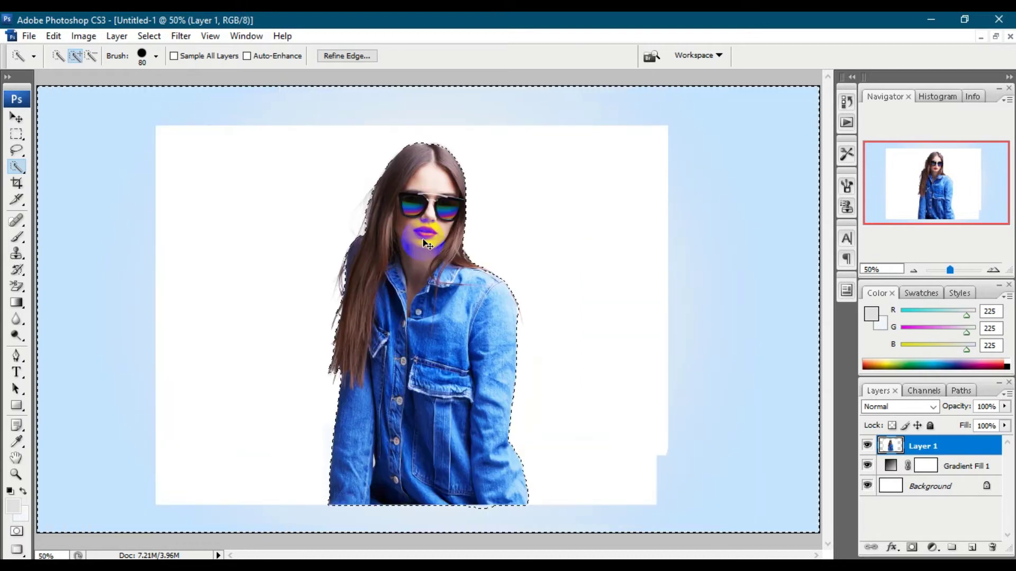
- Erase the white backdrop to the left and right of the woman with the Eraser
click(17, 286)
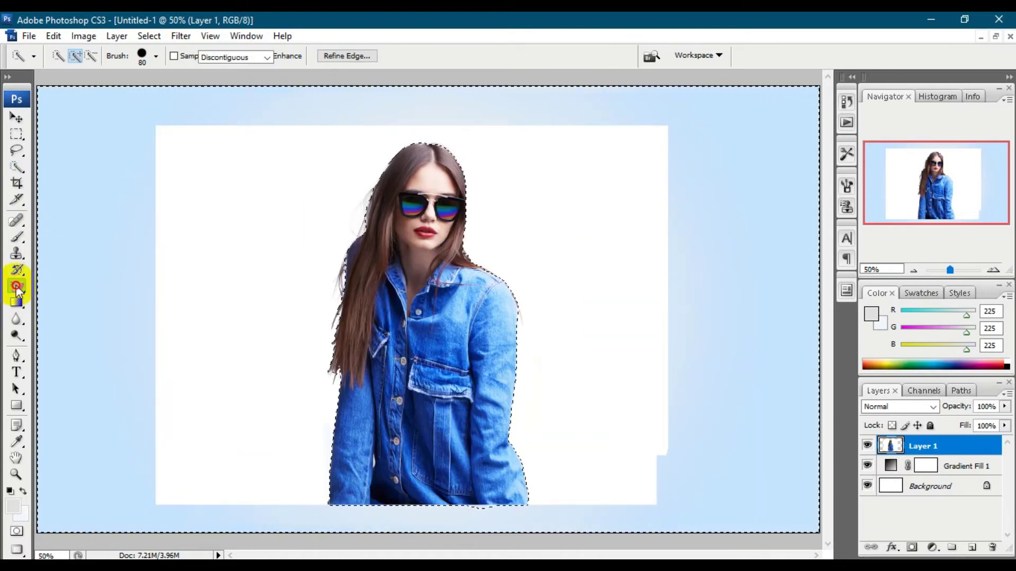
click(44, 288)
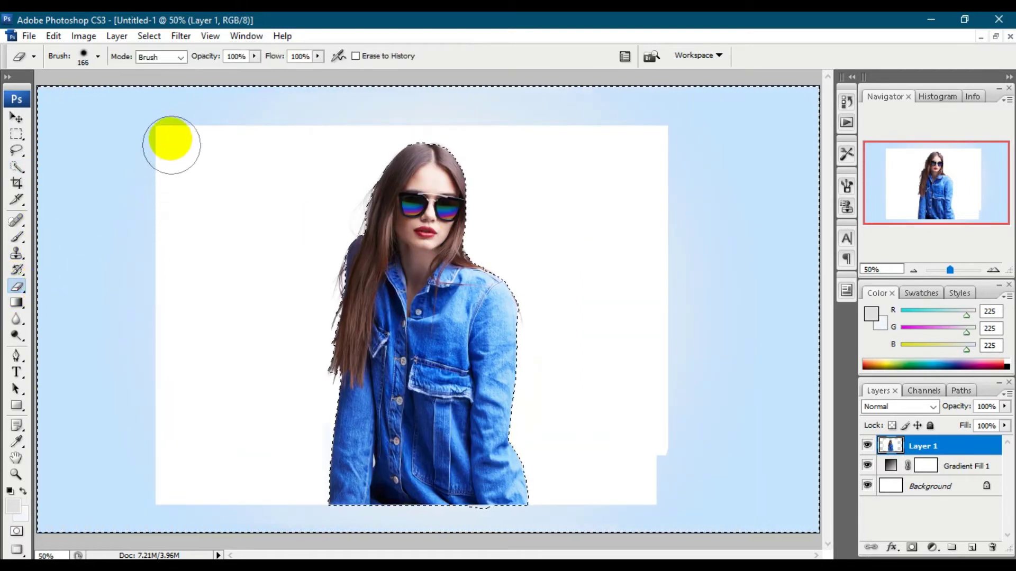
mouse_move(169, 138)
mouse_down()
mouse_move(155, 367)
mouse_move(168, 448)
mouse_move(211, 129)
mouse_move(186, 507)
mouse_move(159, 514)
mouse_up()
mouse_move(259, 117)
mouse_down()
mouse_move(232, 268)
mouse_move(302, 113)
mouse_move(272, 437)
mouse_move(249, 510)
mouse_move(210, 454)
mouse_up()
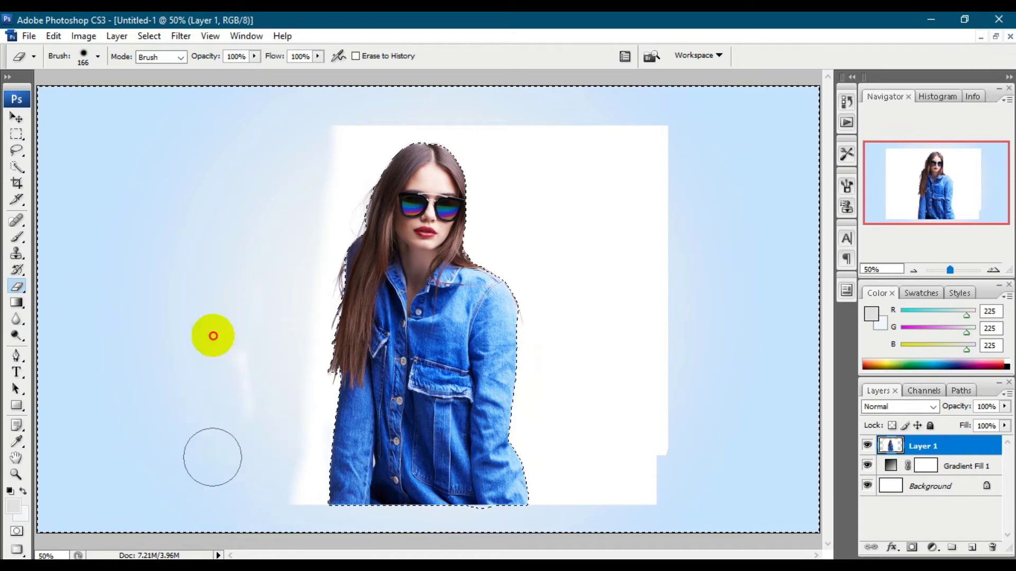
mouse_move(509, 136)
mouse_down()
mouse_move(585, 332)
mouse_move(601, 503)
mouse_move(614, 311)
mouse_move(538, 130)
mouse_move(657, 437)
mouse_move(601, 113)
mouse_move(680, 535)
mouse_move(630, 456)
mouse_up()
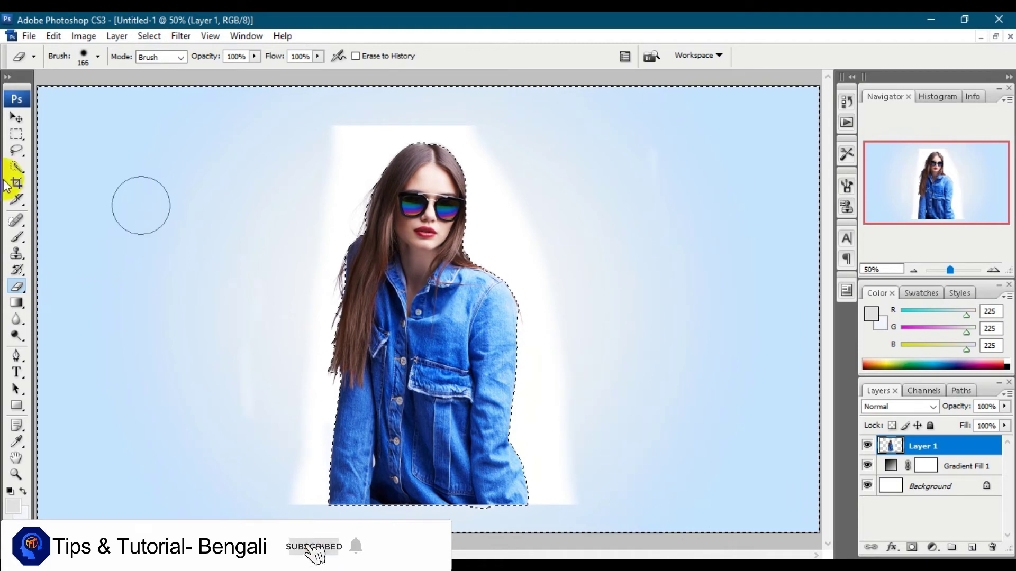
mouse_move(249, 316)
mouse_down()
mouse_move(288, 415)
mouse_move(257, 447)
mouse_move(243, 438)
mouse_move(303, 472)
mouse_move(306, 291)
mouse_up()
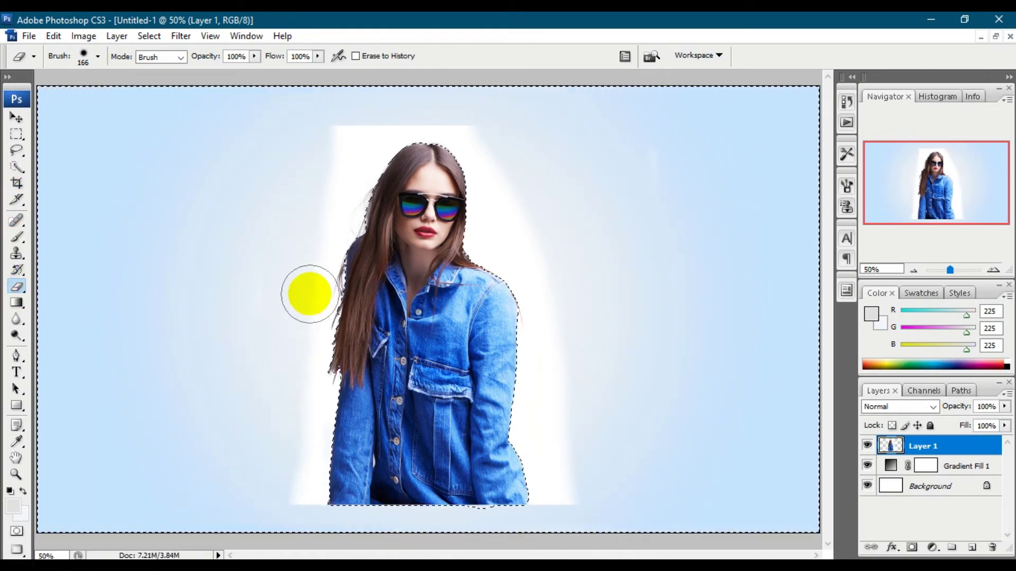
click(16, 288)
drag(17, 295, 82, 307)
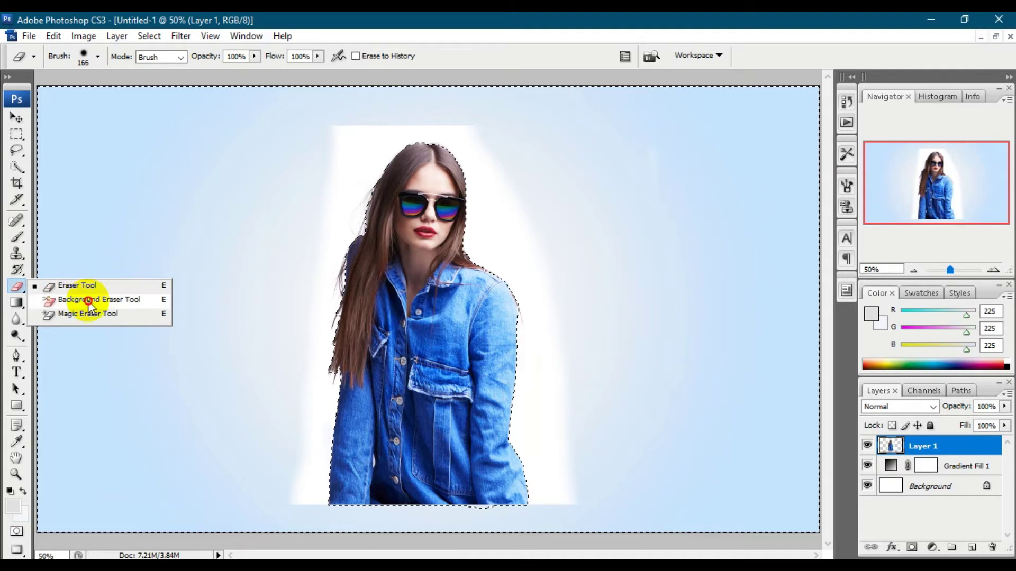
- Background-erase the white halo at size 175, Sampling Once, Discontiguous limits
click(88, 299)
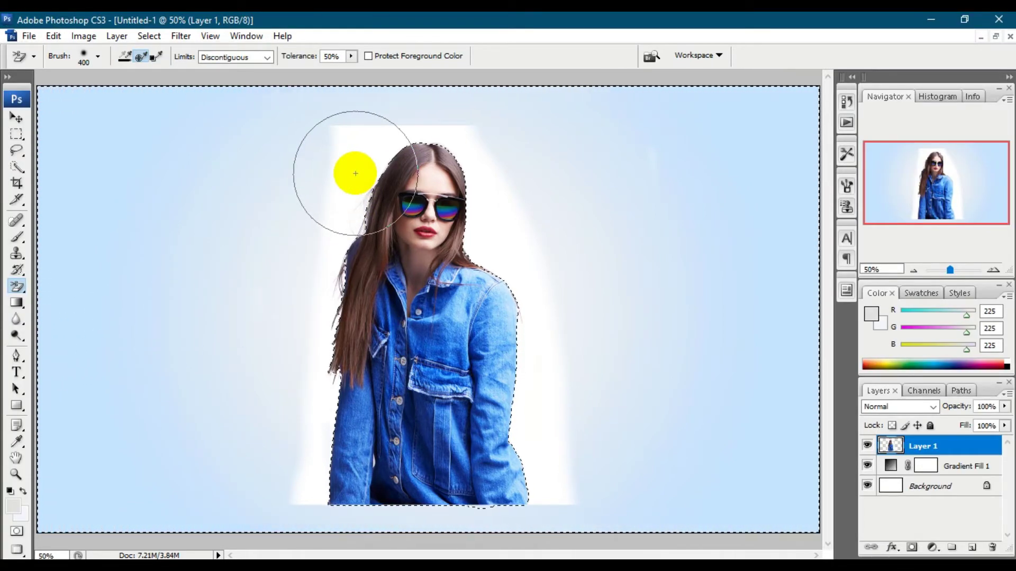
key(bracketleft)
key(bracketleft)
key(bracketleft)
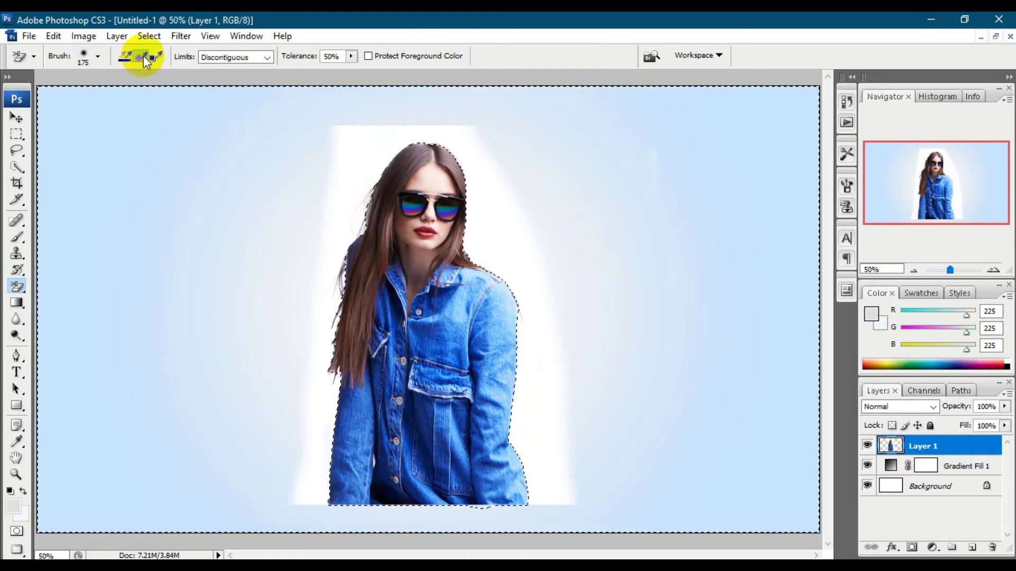
click(126, 55)
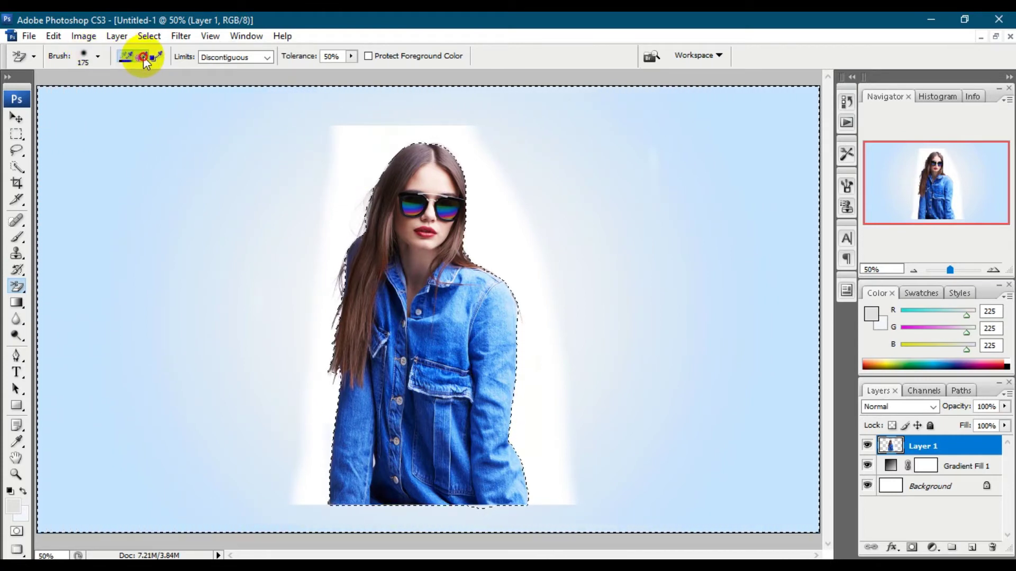
click(143, 57)
click(259, 59)
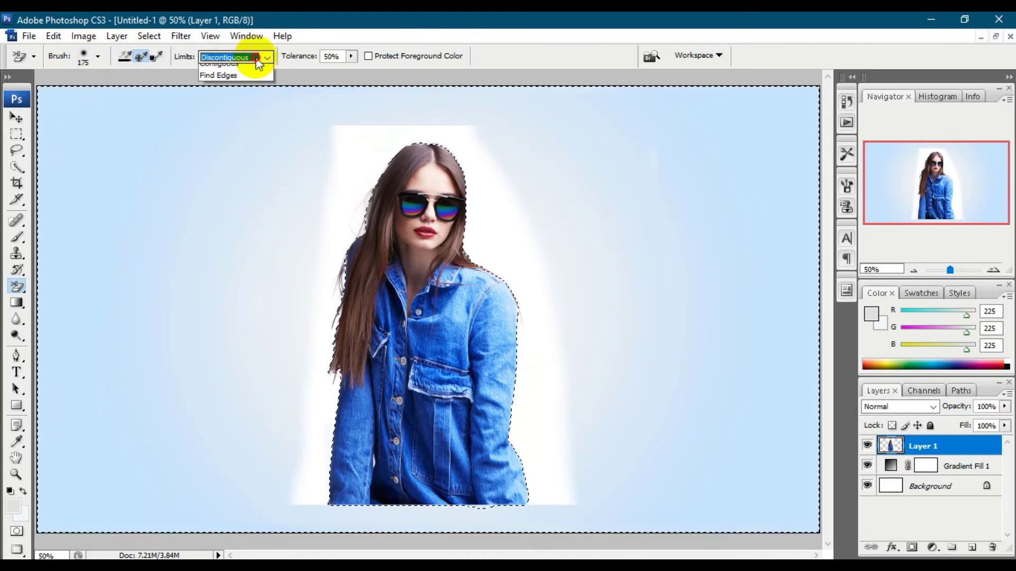
click(214, 72)
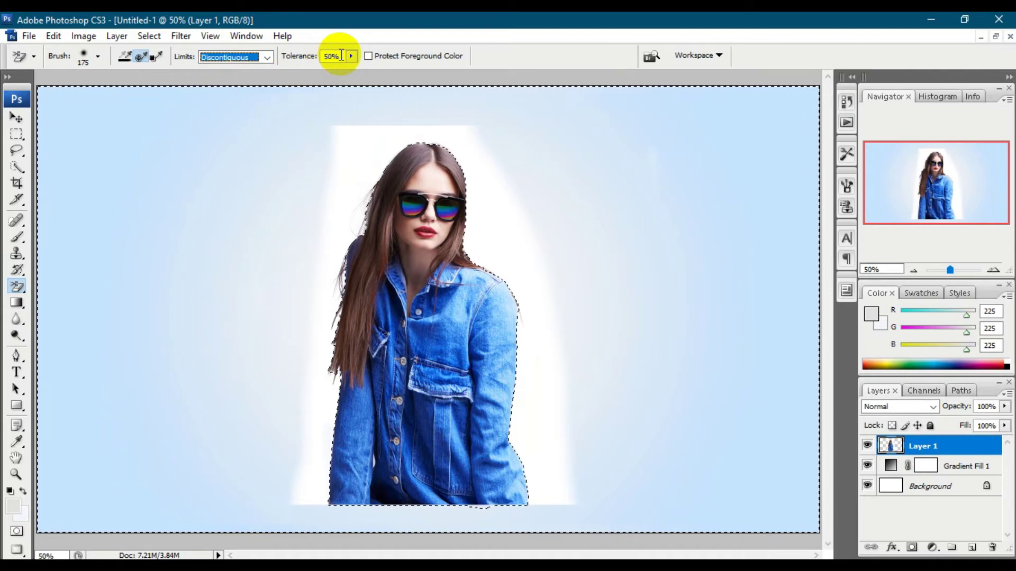
mouse_move(350, 172)
mouse_down()
mouse_move(364, 167)
mouse_move(335, 275)
mouse_up()
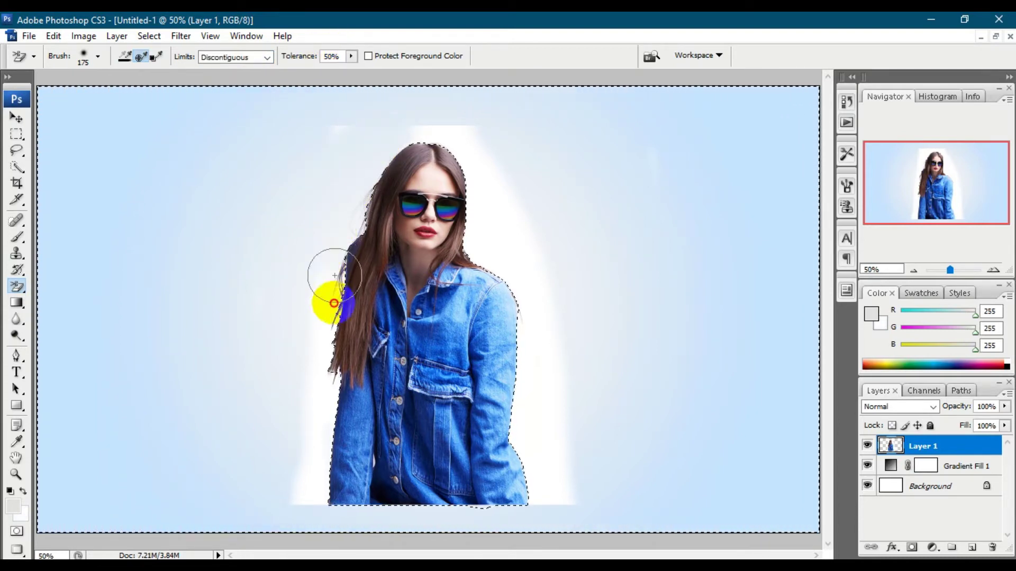
mouse_move(338, 339)
mouse_down()
mouse_move(322, 450)
mouse_move(352, 117)
mouse_move(544, 343)
mouse_move(528, 481)
mouse_move(564, 479)
mouse_move(548, 349)
mouse_move(490, 233)
mouse_move(624, 220)
mouse_move(363, 95)
mouse_move(292, 361)
mouse_move(306, 354)
mouse_up()
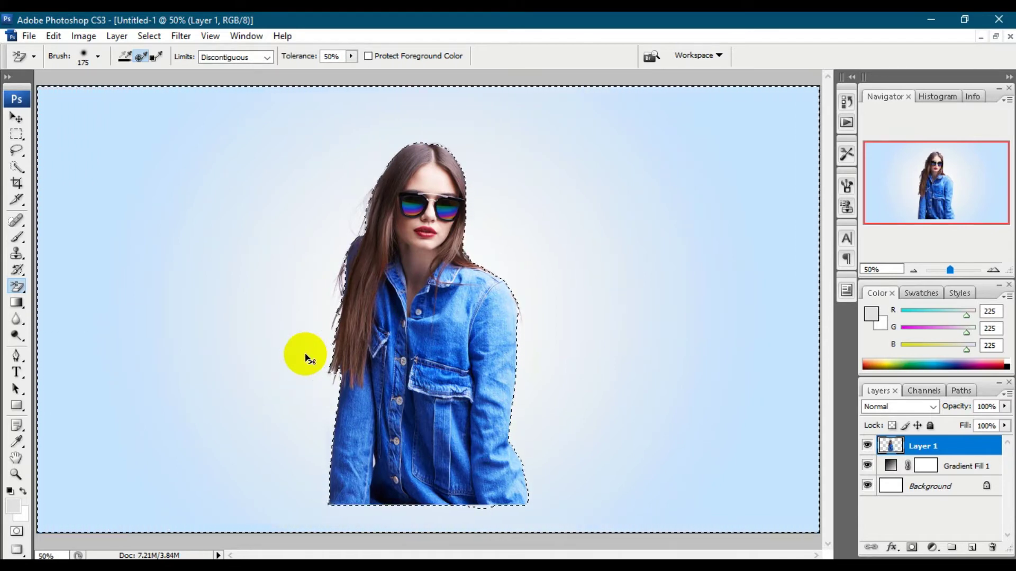
- Deselect the woman and open the blue dripping-circle image 2.png
key(ctrl+d)
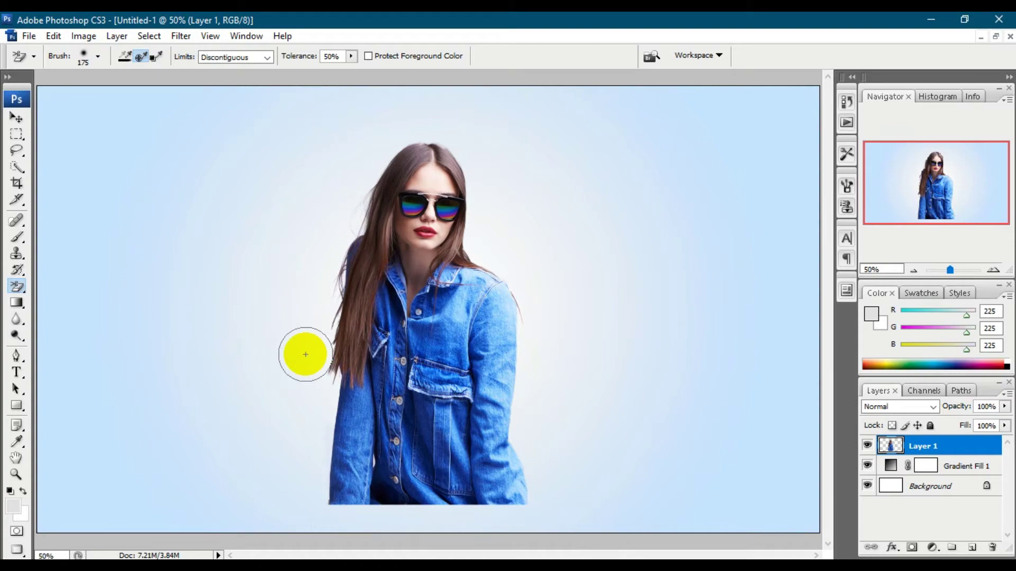
drag(306, 354, 145, 91)
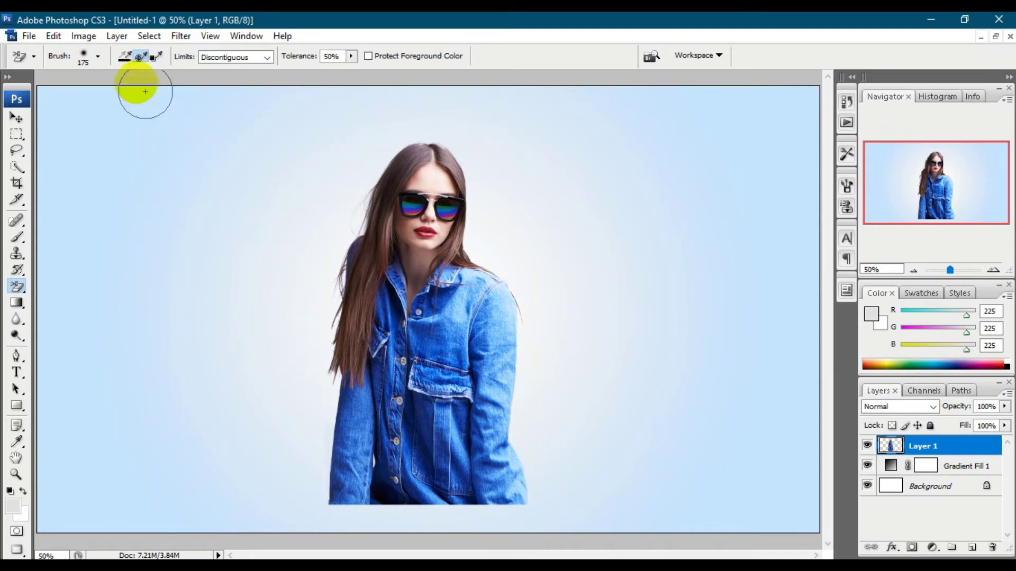
click(35, 37)
click(35, 65)
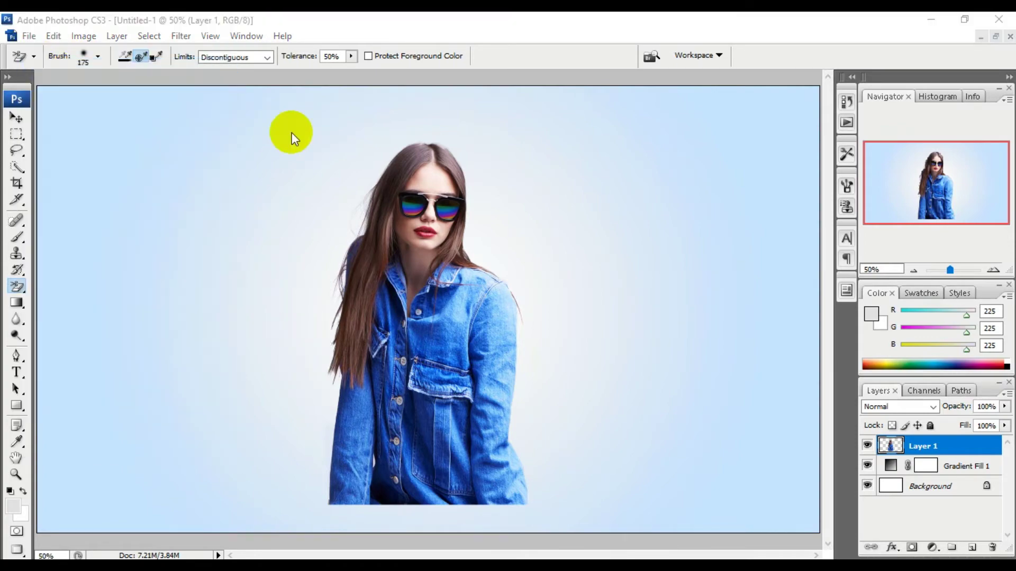
click(223, 136)
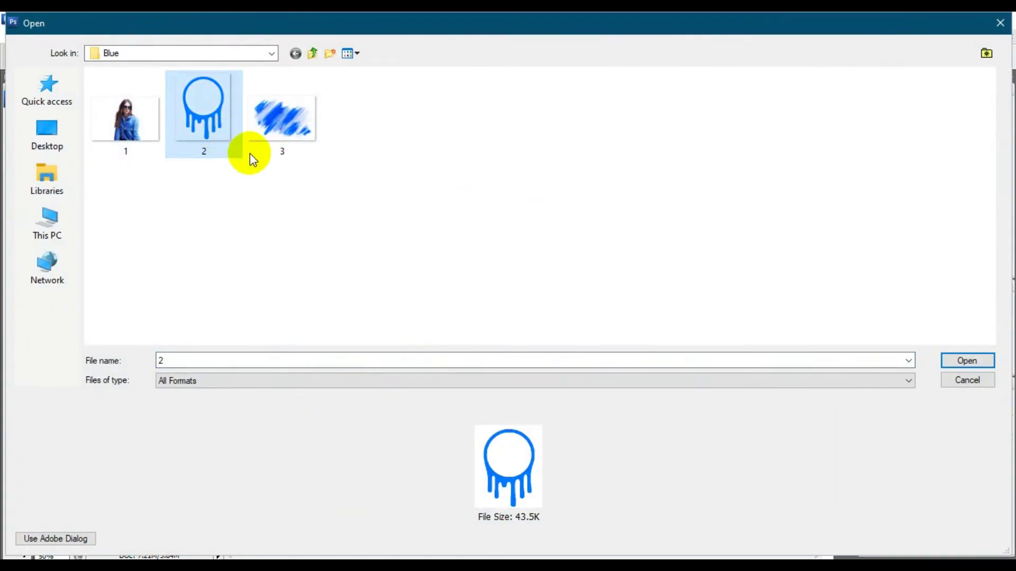
click(987, 361)
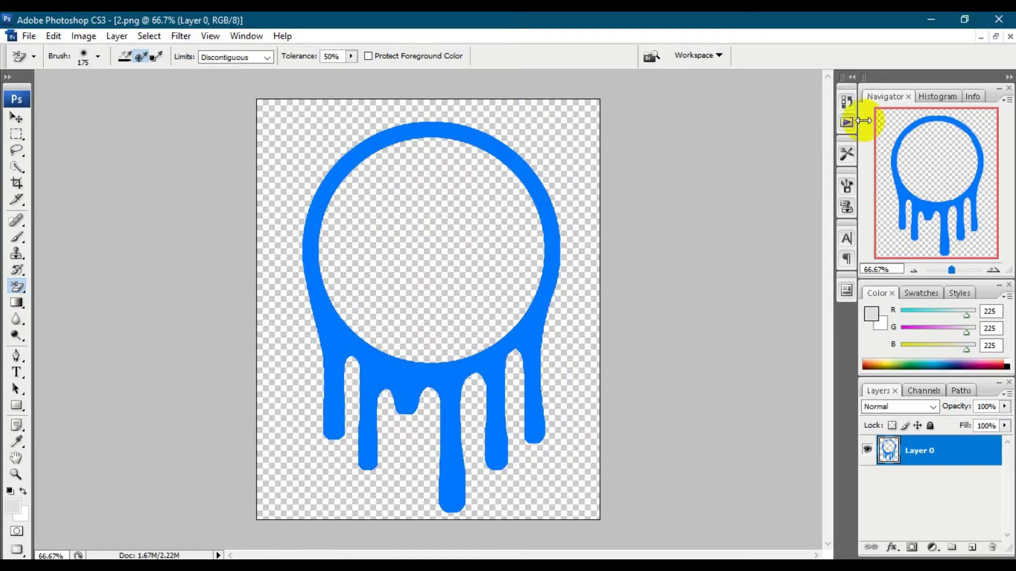
- Drag the blue dripping circle into Untitled-1 as Layer 2
click(994, 36)
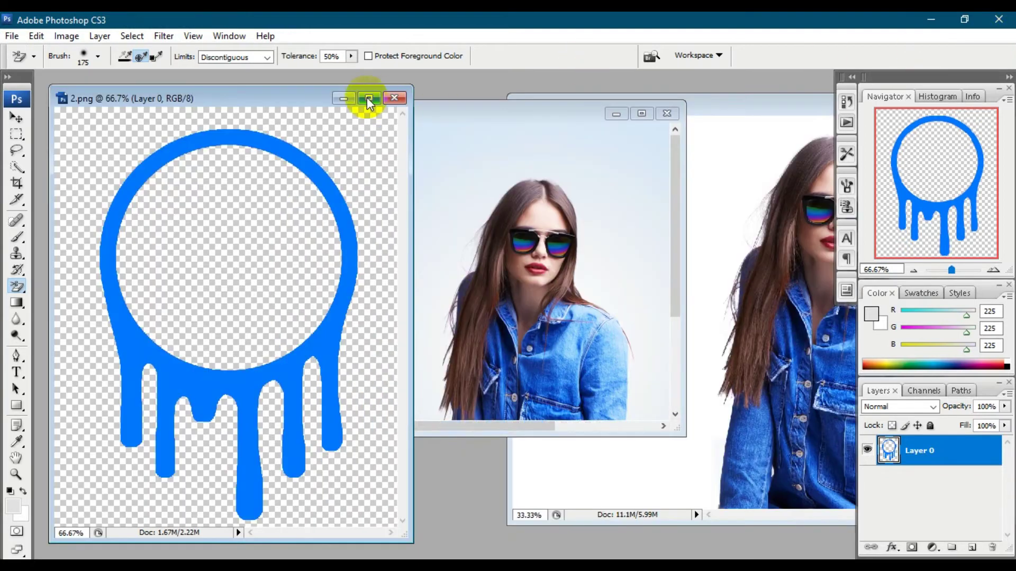
mouse_move(265, 101)
mouse_down()
mouse_move(805, 344)
mouse_move(646, 226)
mouse_up()
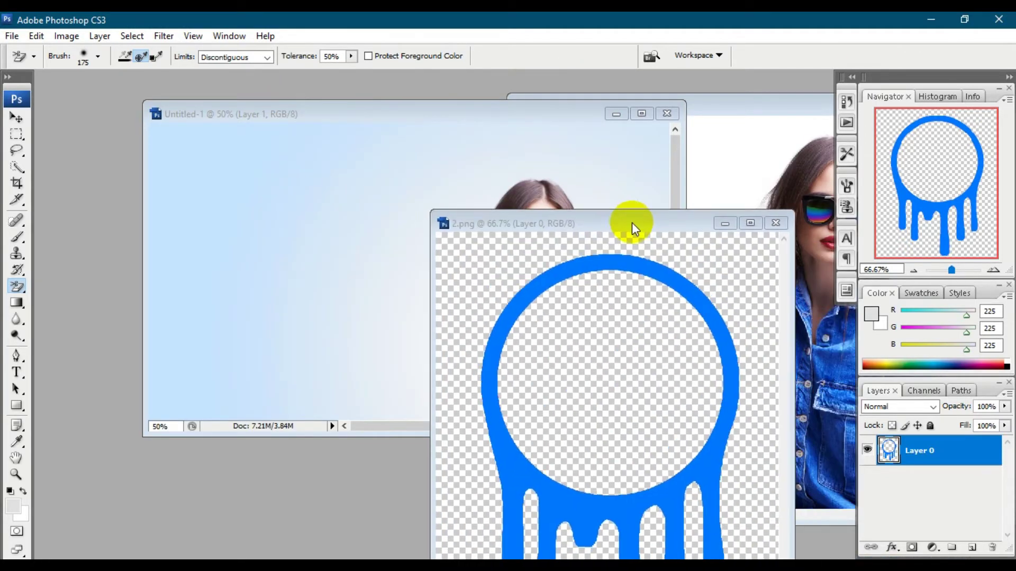
click(16, 117)
mouse_move(571, 272)
mouse_down()
mouse_move(612, 268)
mouse_move(317, 204)
mouse_move(407, 214)
mouse_up()
- Centre the dripping circle over the woman, scaled to 102.4% and raised to frame her head
click(642, 113)
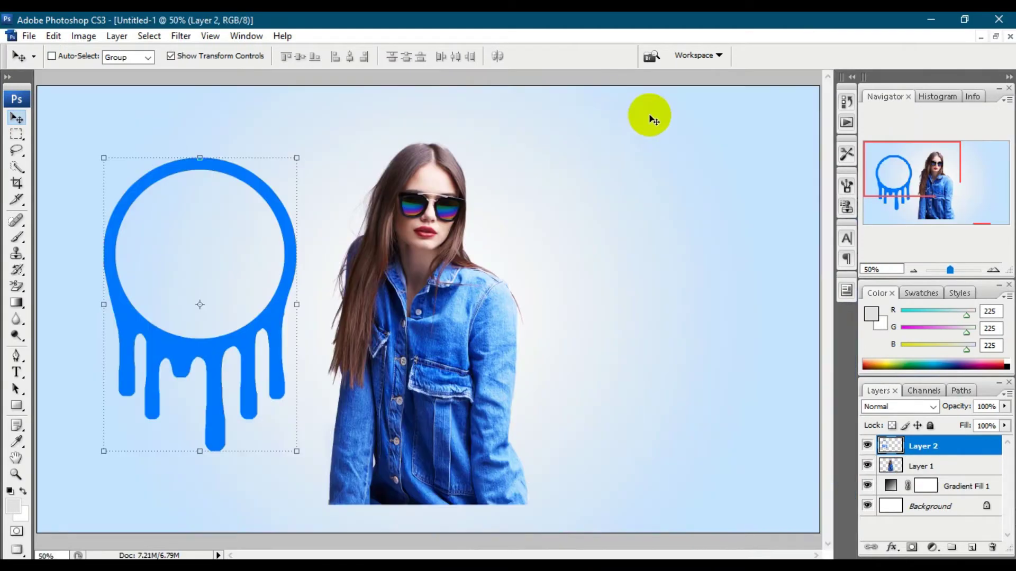
mouse_move(453, 340)
mouse_down()
mouse_move(503, 345)
mouse_move(499, 364)
mouse_up()
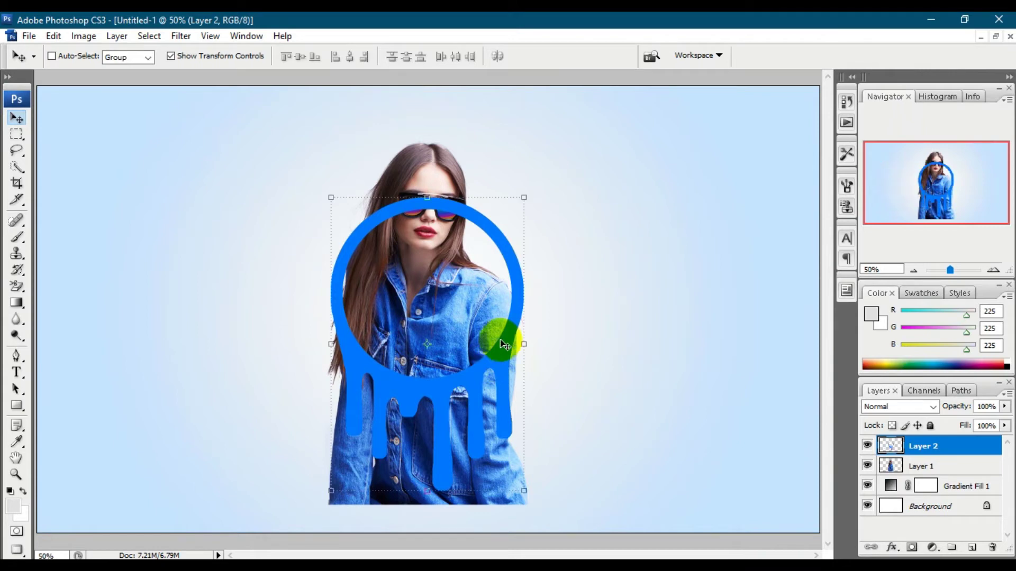
drag(524, 198, 529, 191)
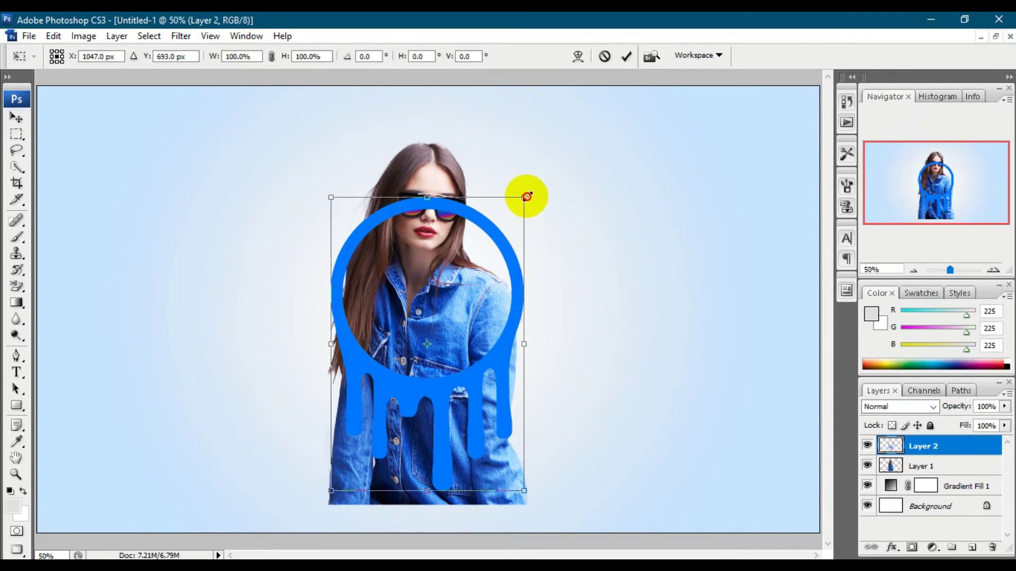
key(Left)
key(Left)
key(Left)
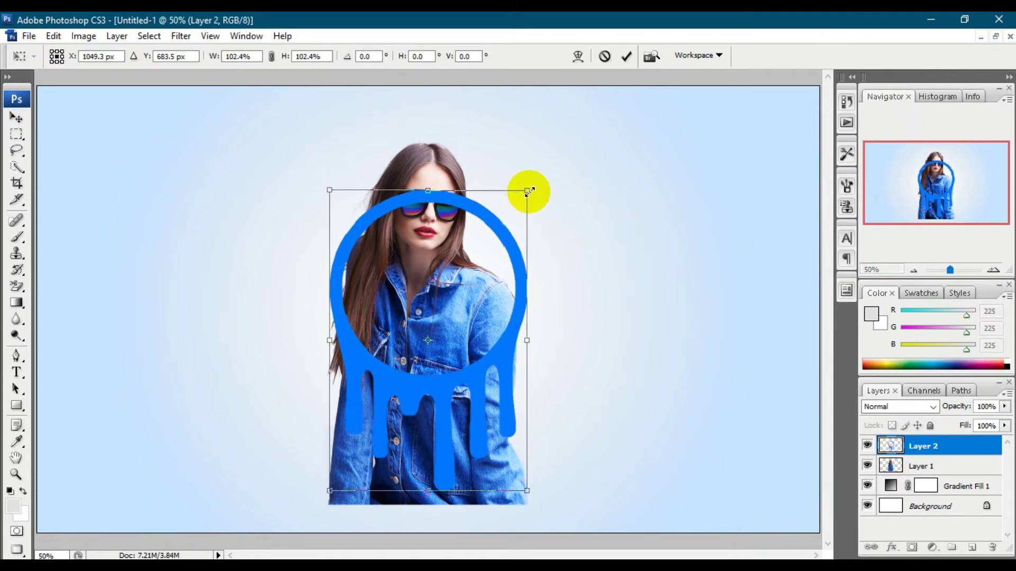
key(Left)
key(Left)
key(Left)
key(Left)
key(Left)
key(Left)
key(Left)
key(Left)
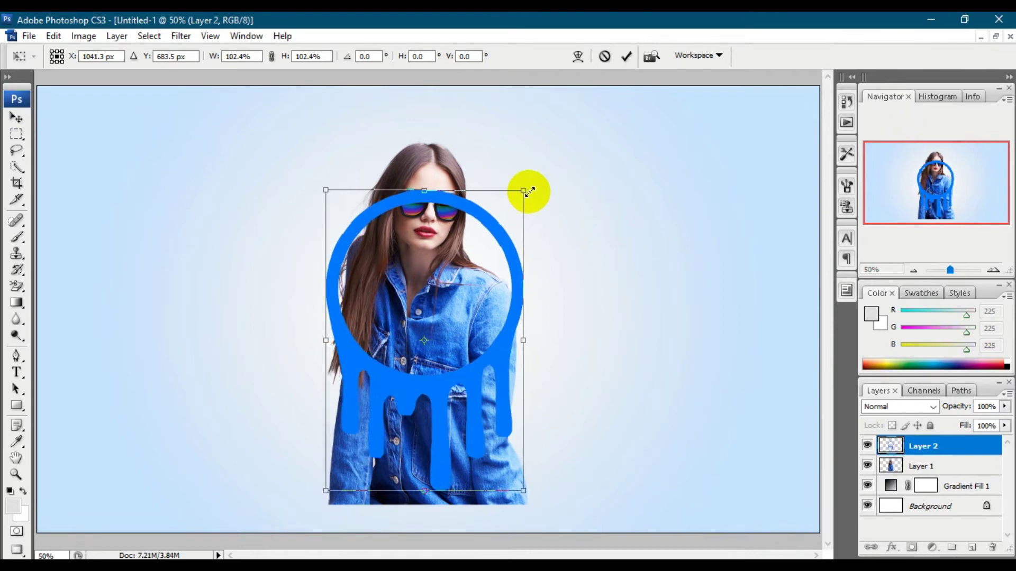
key(Left)
key(Left)
key(Left)
key(Left)
key(Left)
key(Left)
key(Left)
key(Left)
key(Left)
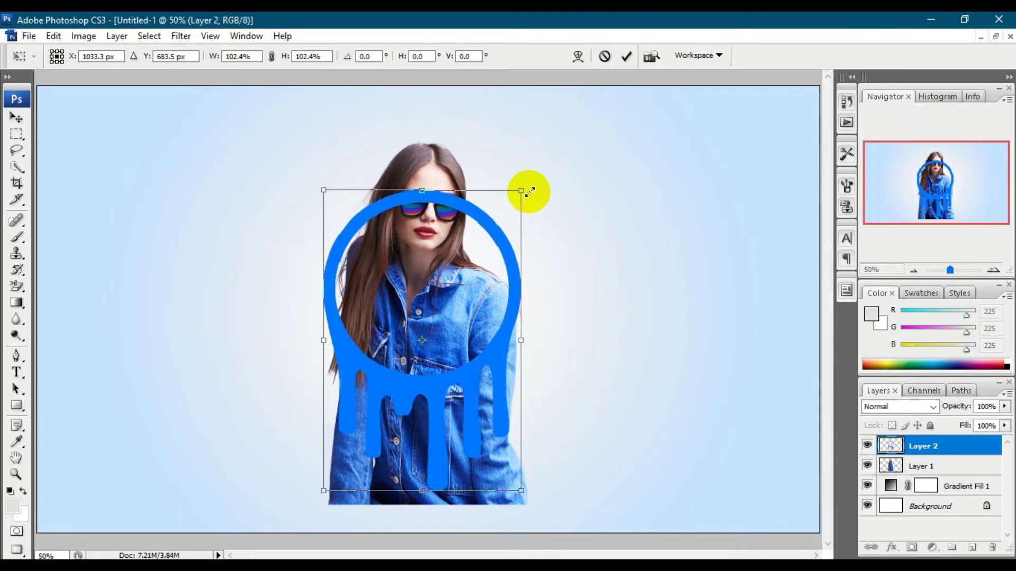
drag(474, 213, 476, 187)
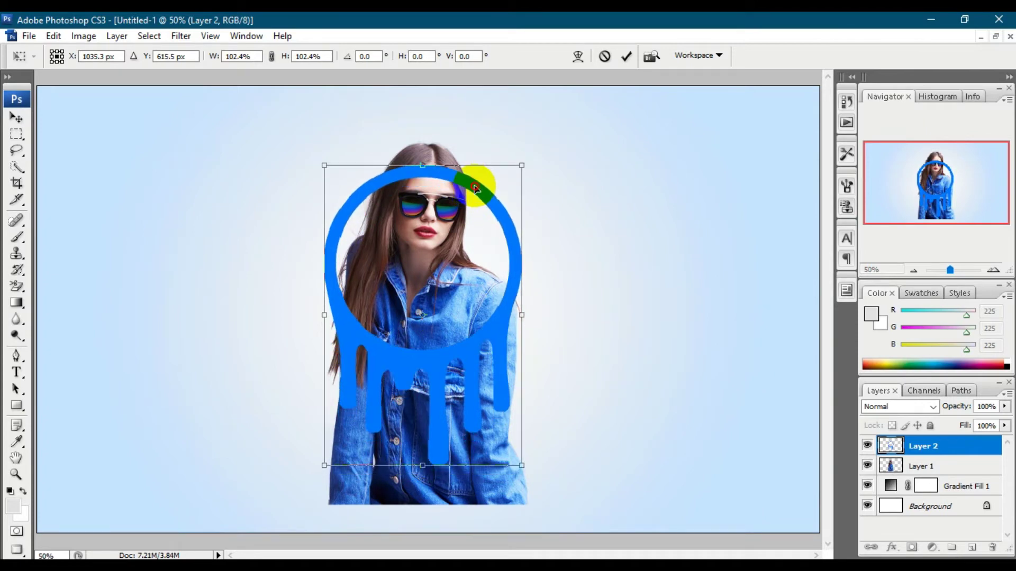
click(631, 55)
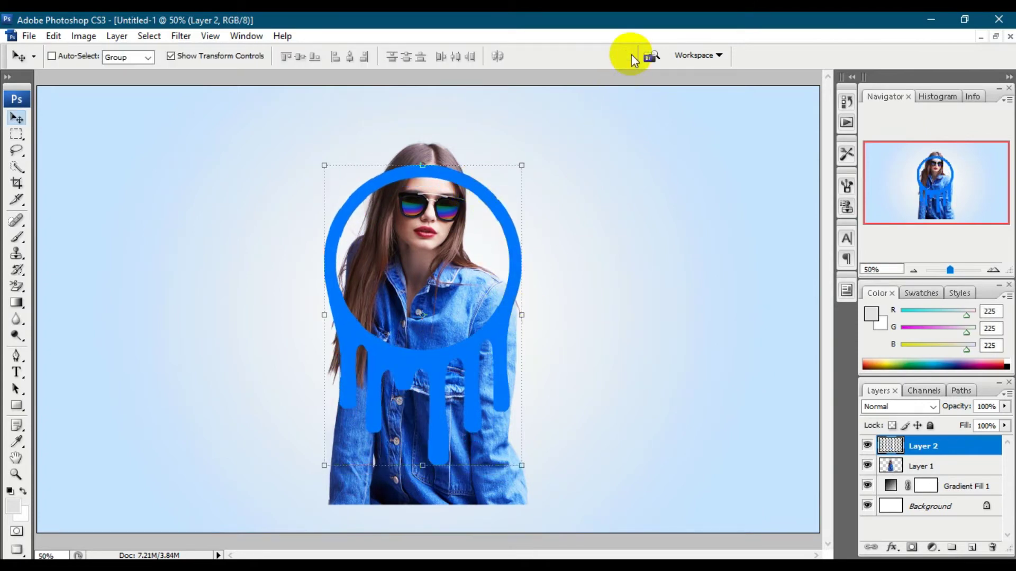
- Load Layer 2's circle outline as a selection and invert it with Select > Inverse
click(932, 468)
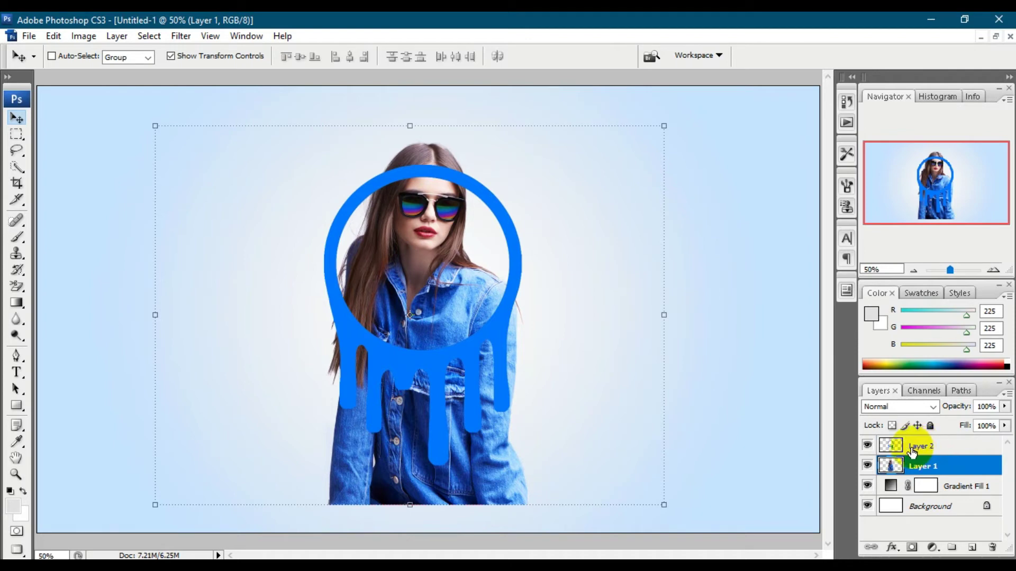
click(912, 452)
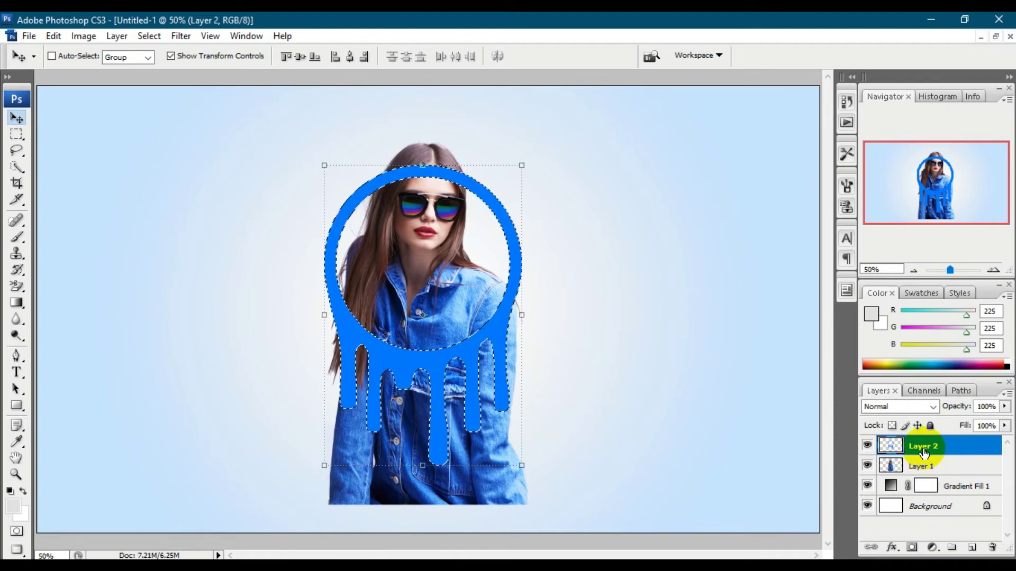
click(149, 36)
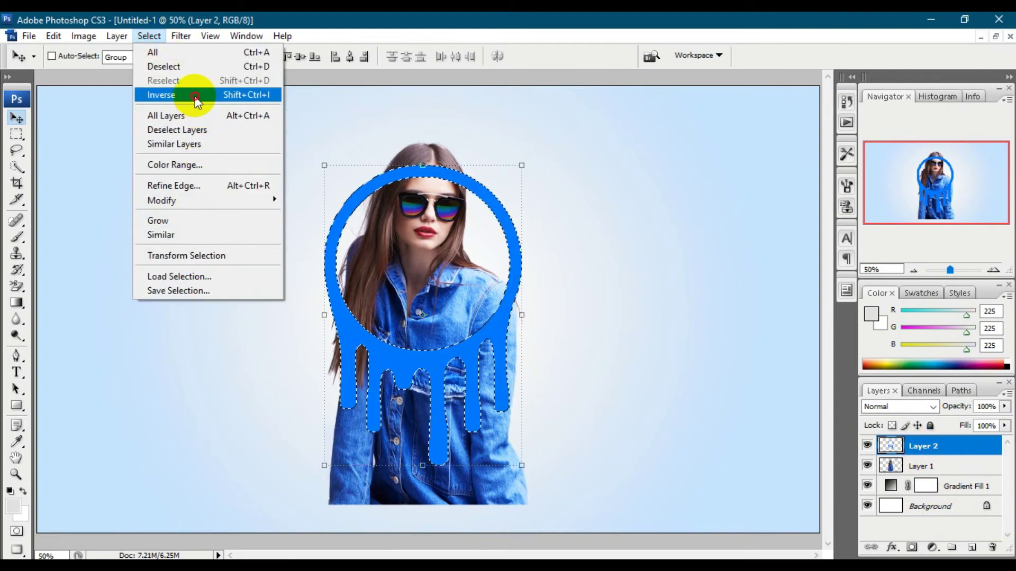
click(196, 95)
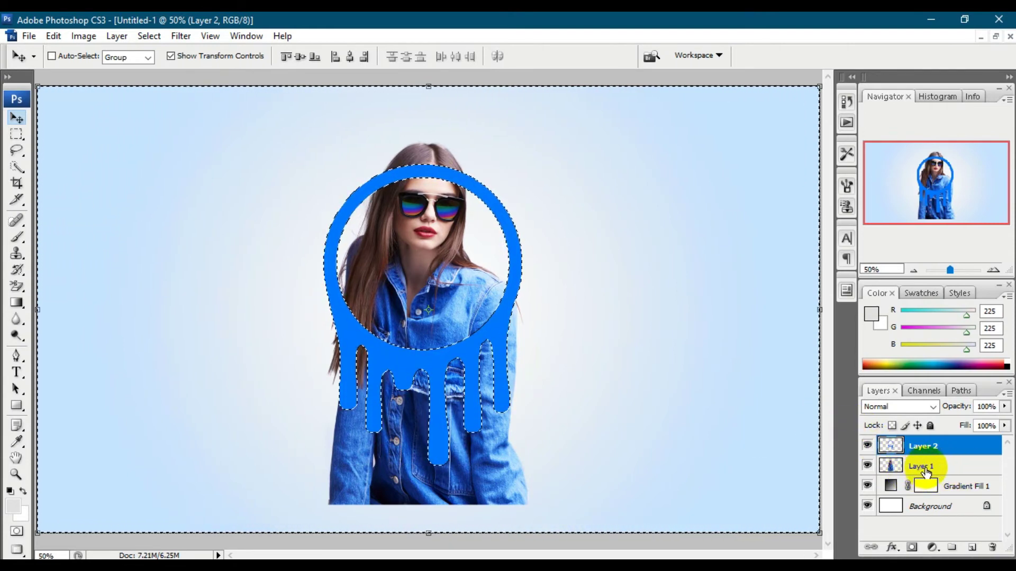
- On Layer 1, erase the stray hair left of the drip with the Eraser Tool
click(920, 468)
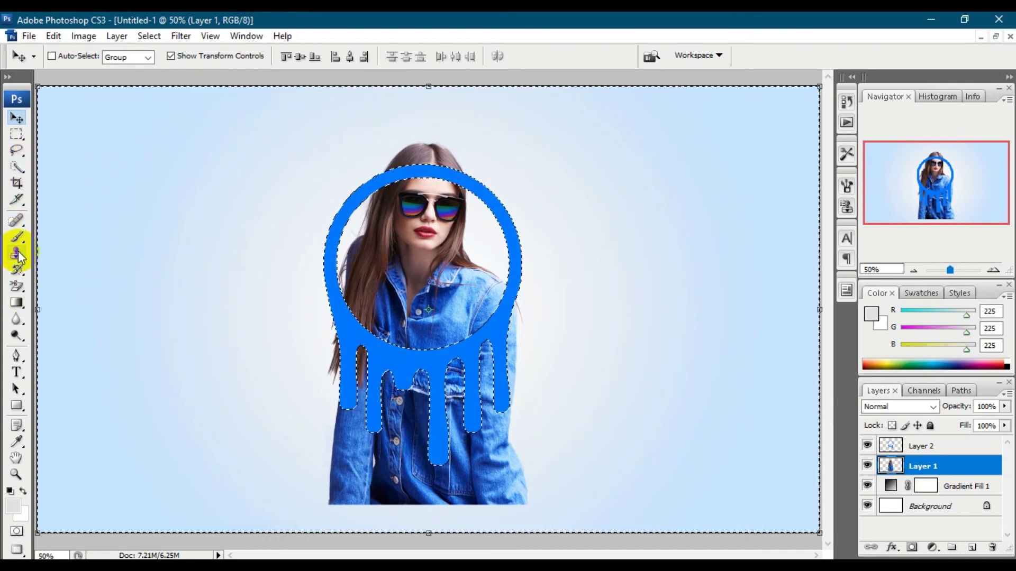
click(24, 291)
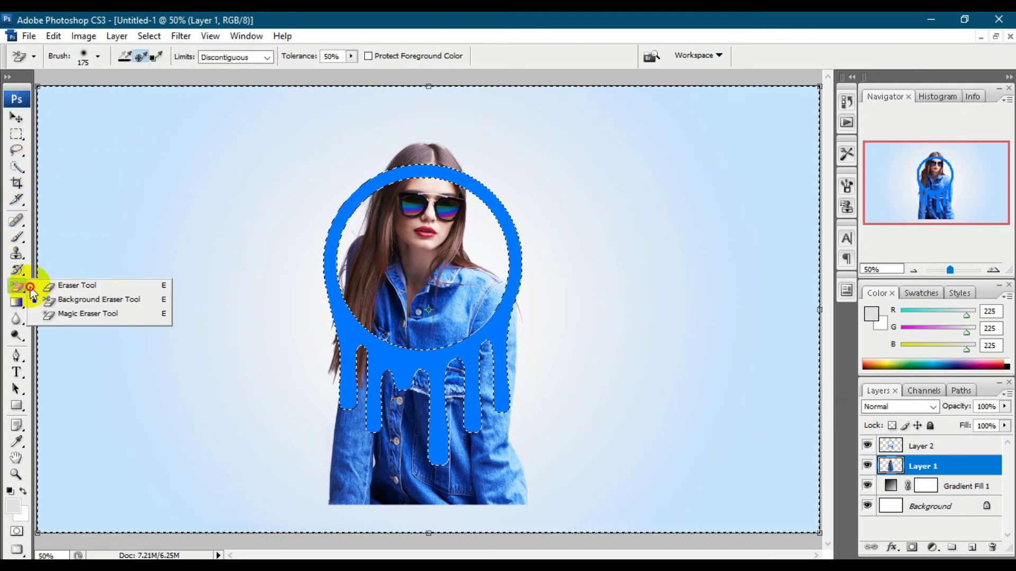
click(75, 286)
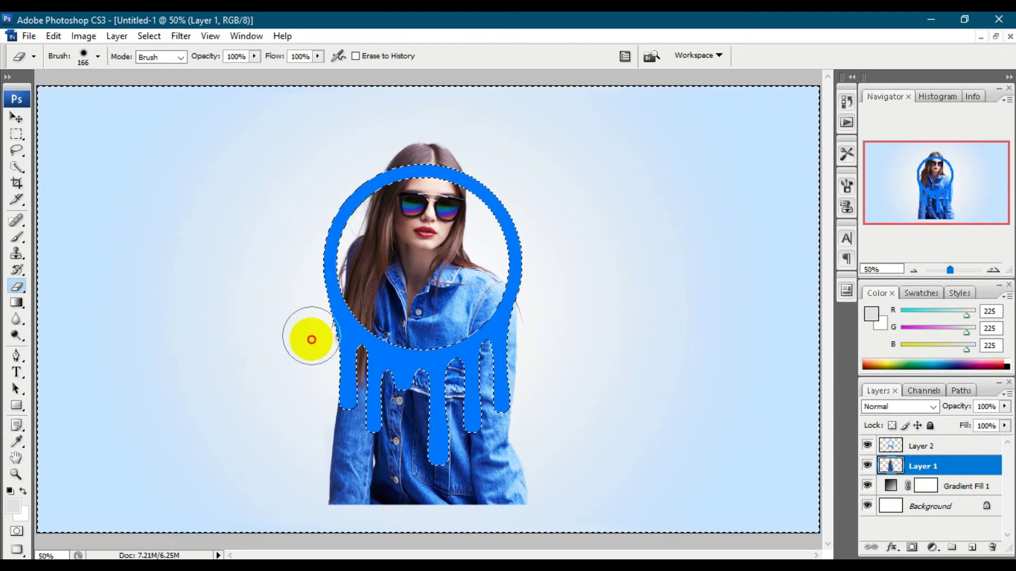
mouse_move(315, 359)
mouse_down()
mouse_move(336, 449)
mouse_move(363, 424)
mouse_up()
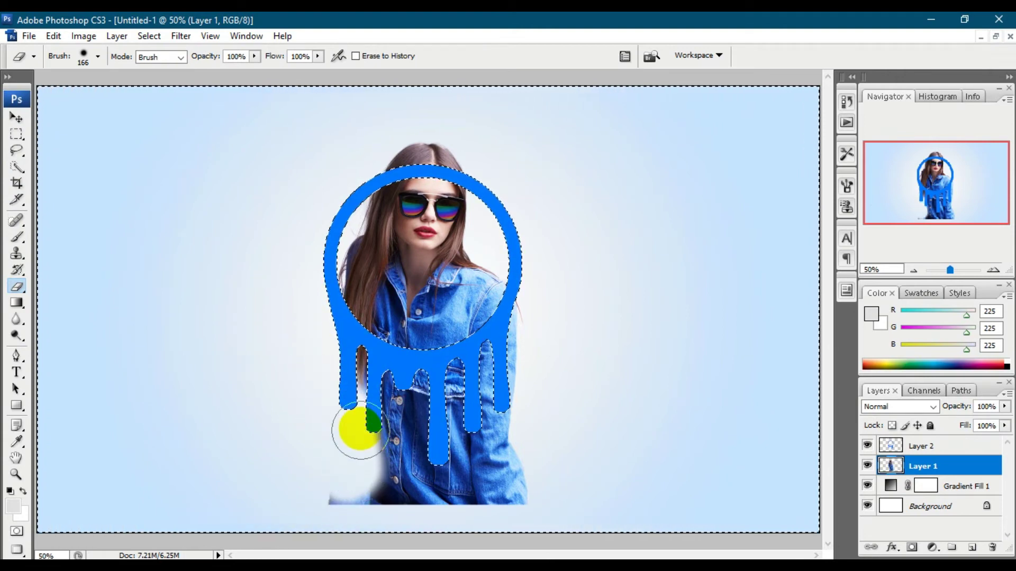
- Set the eraser hardness to 100% and erase the lower jacket around the drips
right_click(551, 430)
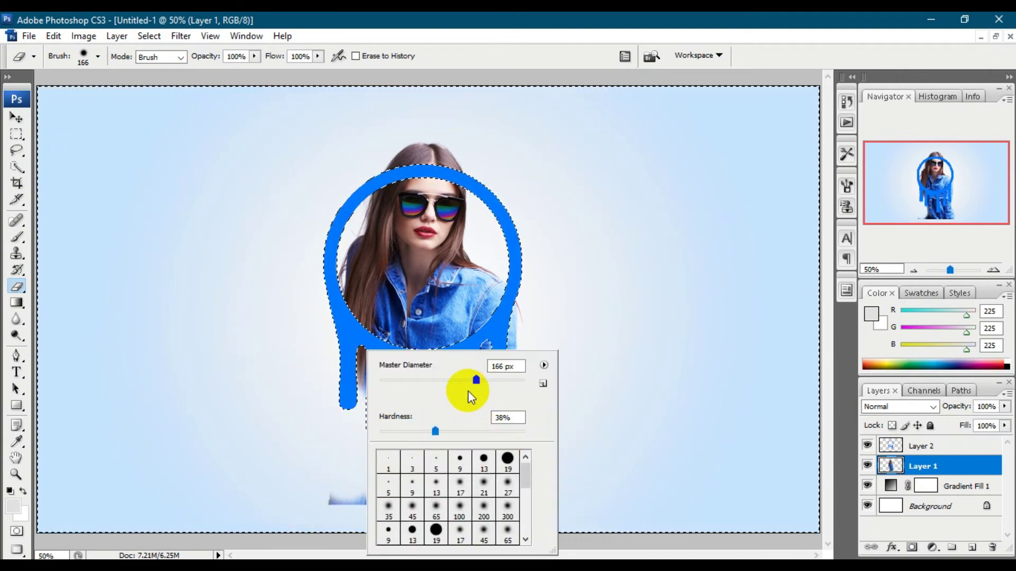
drag(435, 434, 522, 431)
click(340, 374)
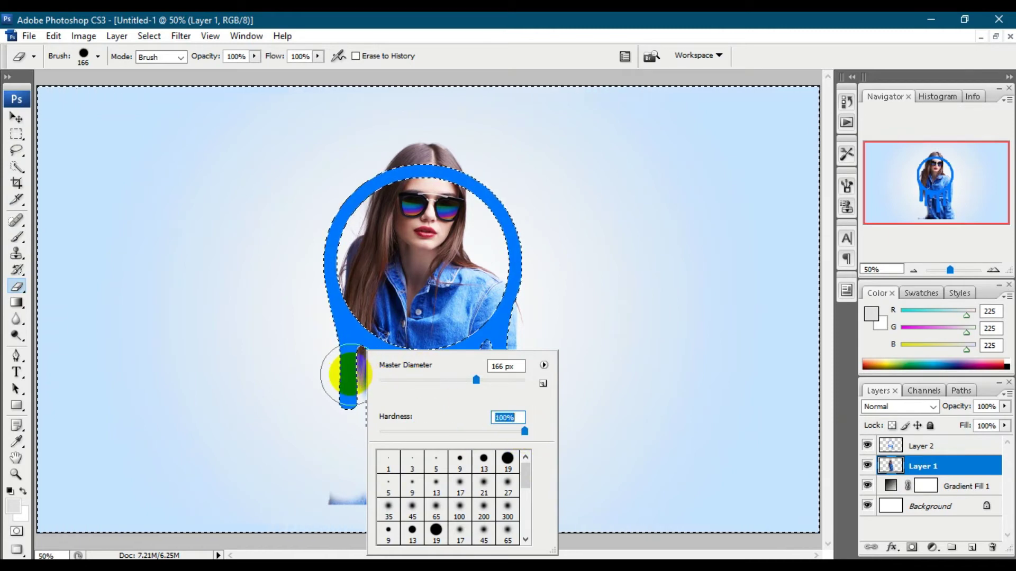
mouse_move(350, 380)
mouse_down()
mouse_move(527, 345)
mouse_move(488, 421)
mouse_move(422, 417)
mouse_move(465, 397)
mouse_up()
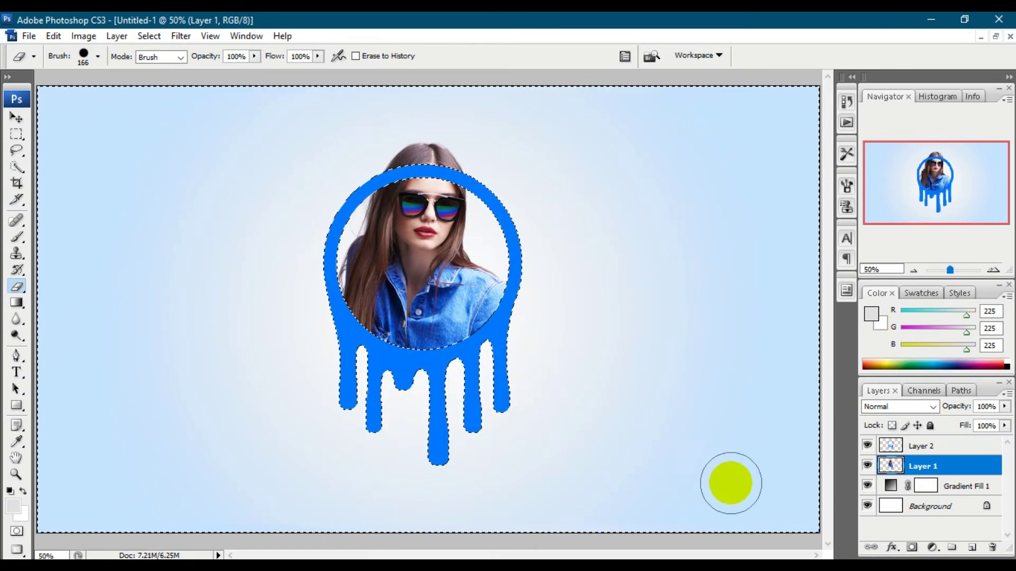
click(917, 450)
- Load the woman's outline, erase Layer 2's blue ring paint covering her, then deselect
key(ctrl+d)
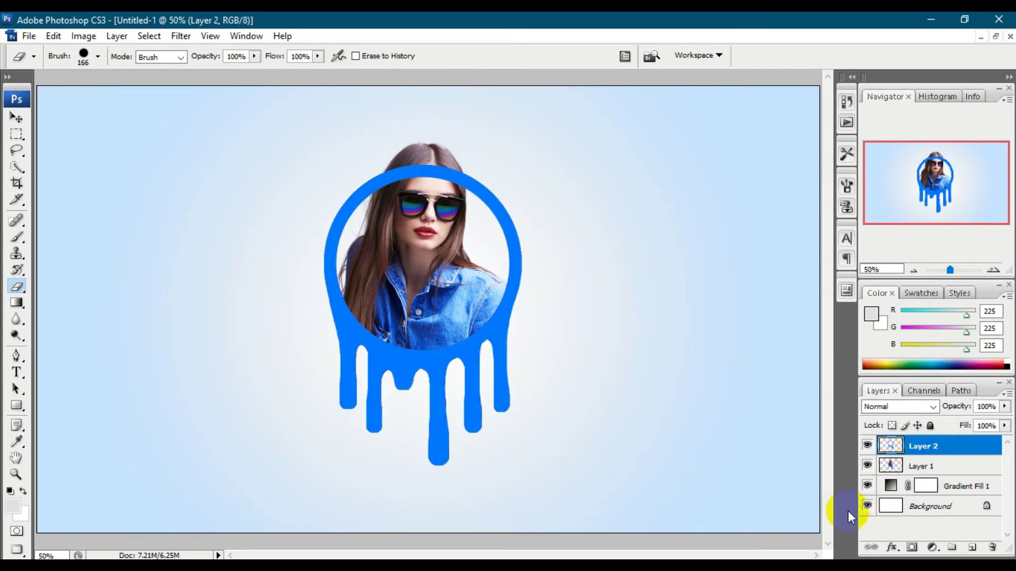
click(923, 468)
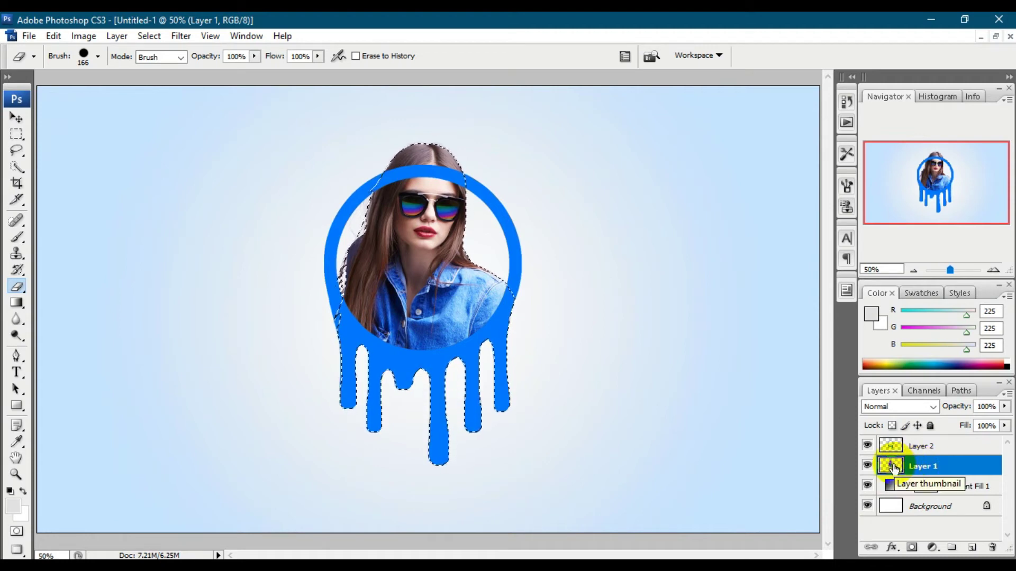
click(936, 449)
click(338, 323)
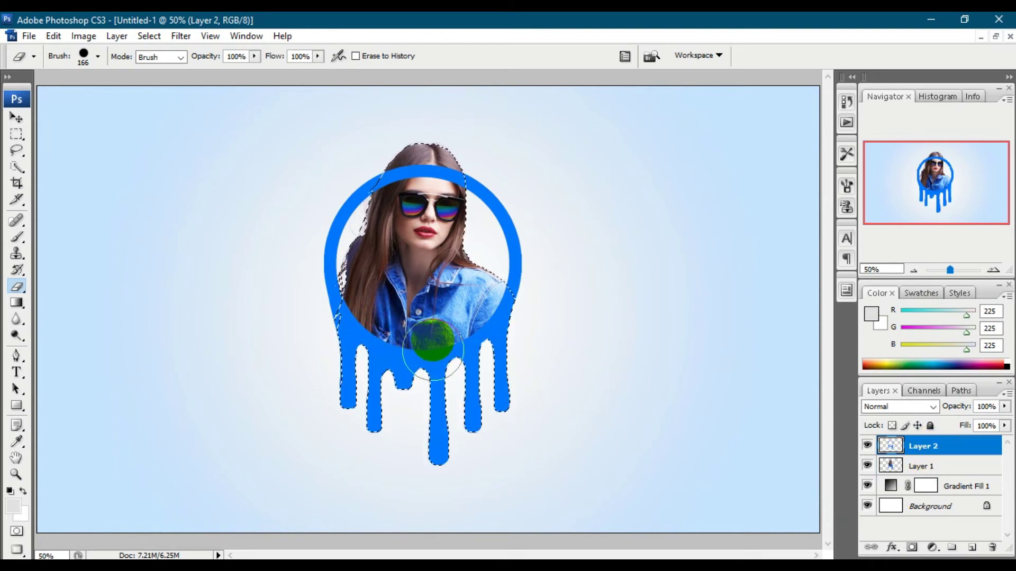
mouse_move(434, 394)
mouse_down()
mouse_move(451, 356)
mouse_move(499, 407)
mouse_move(476, 295)
mouse_move(503, 319)
mouse_move(430, 284)
mouse_move(363, 442)
mouse_up()
mouse_move(423, 466)
mouse_down()
mouse_move(447, 480)
mouse_move(465, 317)
mouse_move(454, 454)
mouse_move(430, 415)
mouse_move(427, 163)
mouse_move(397, 215)
mouse_move(439, 159)
mouse_move(454, 338)
mouse_up()
key(ctrl+d)
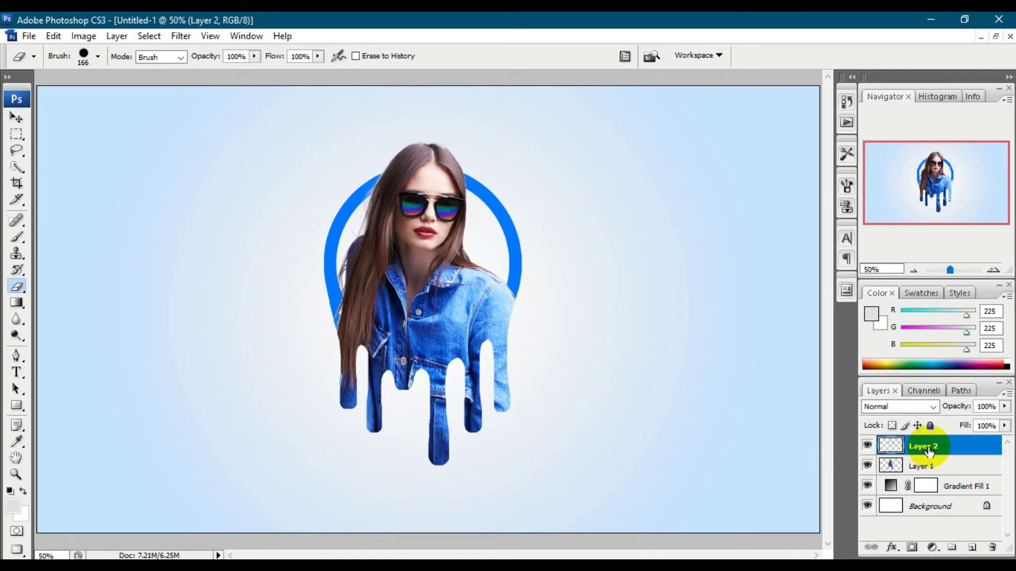
- Give Layer 2 an Inner Shadow with 10 px distance, 0 px size, 41% opacity, 90° angle
click(892, 548)
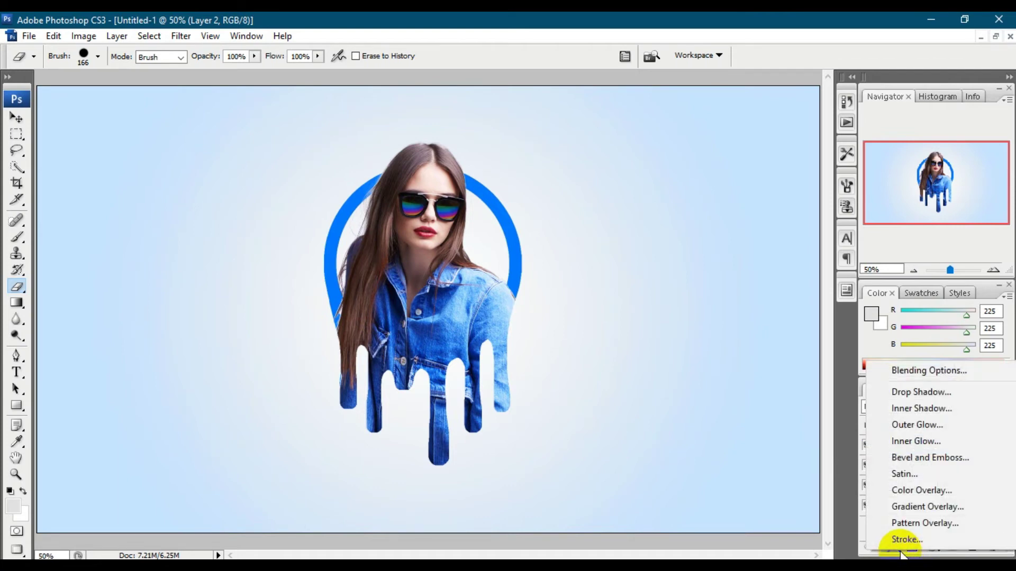
click(932, 411)
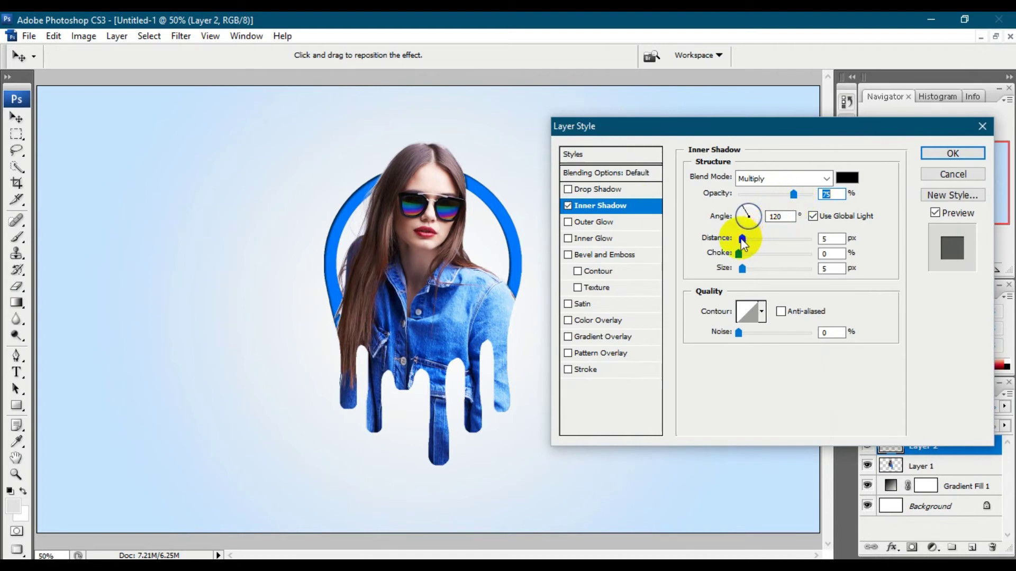
drag(740, 240, 733, 238)
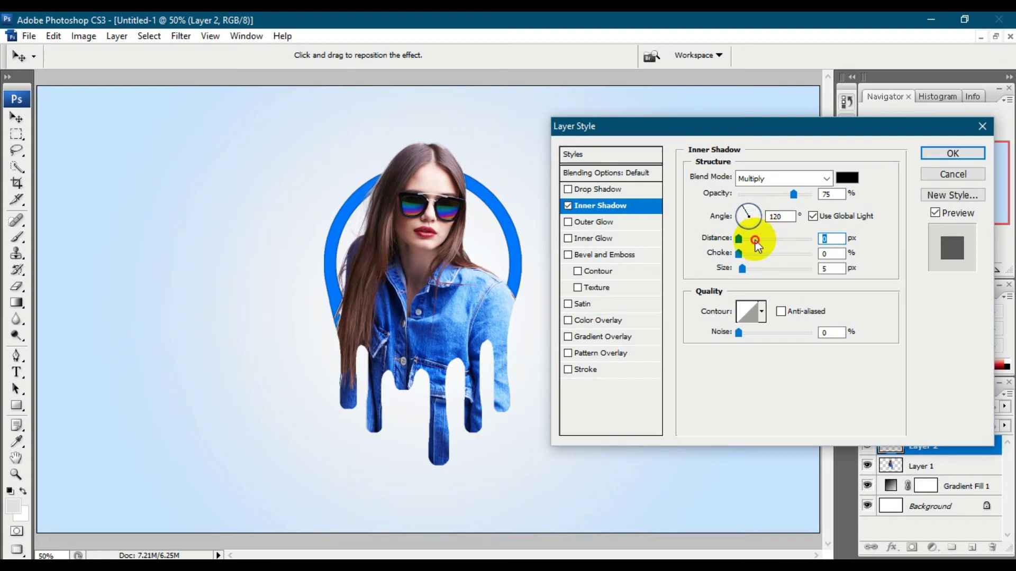
click(755, 239)
drag(755, 240, 746, 240)
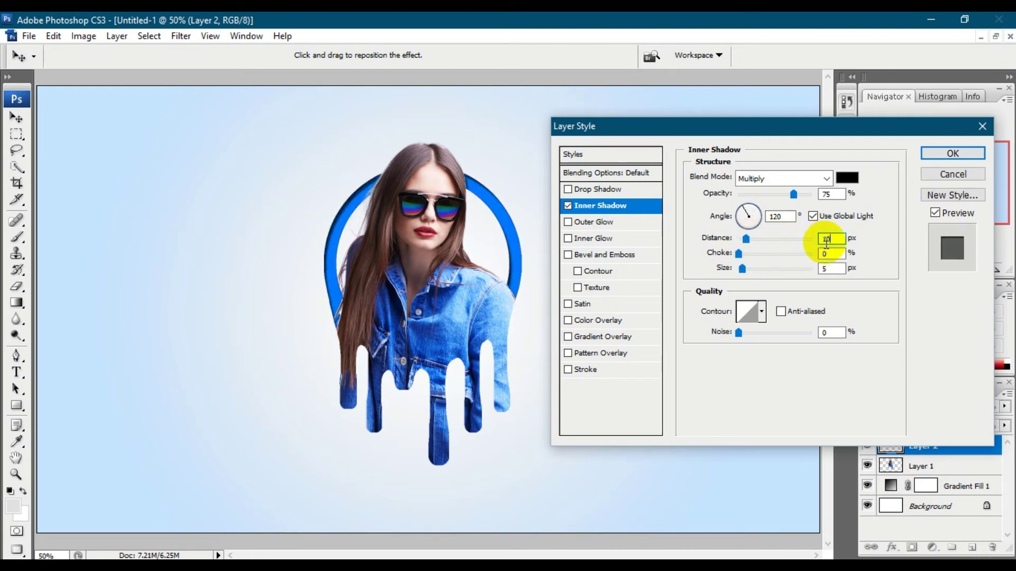
drag(742, 269, 717, 269)
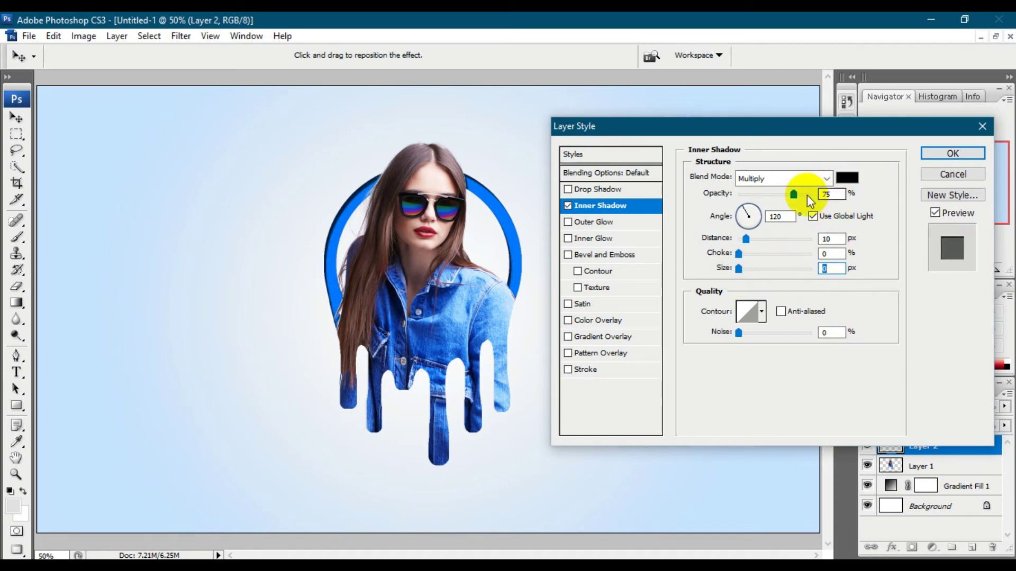
drag(794, 194, 769, 196)
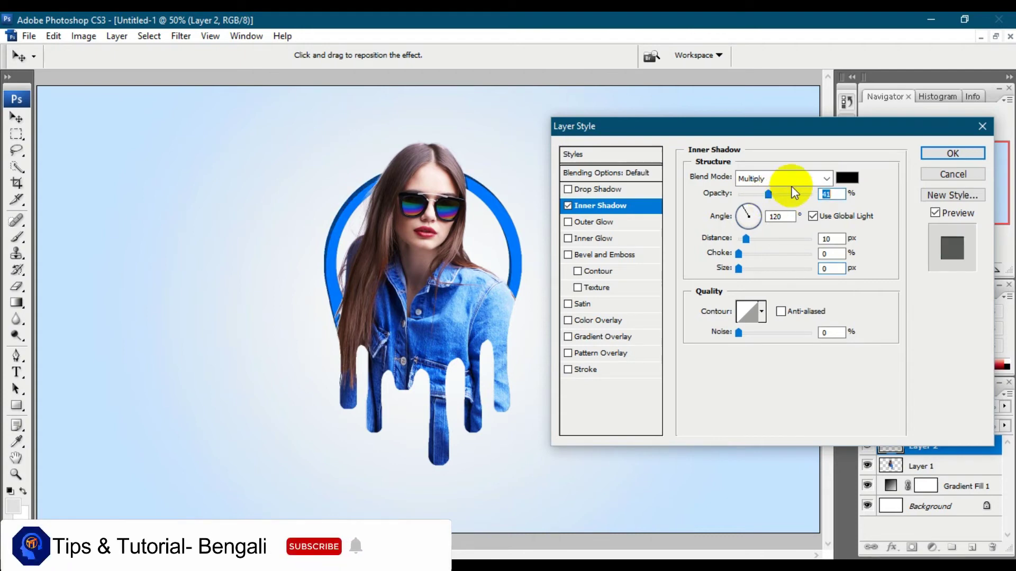
click(770, 216)
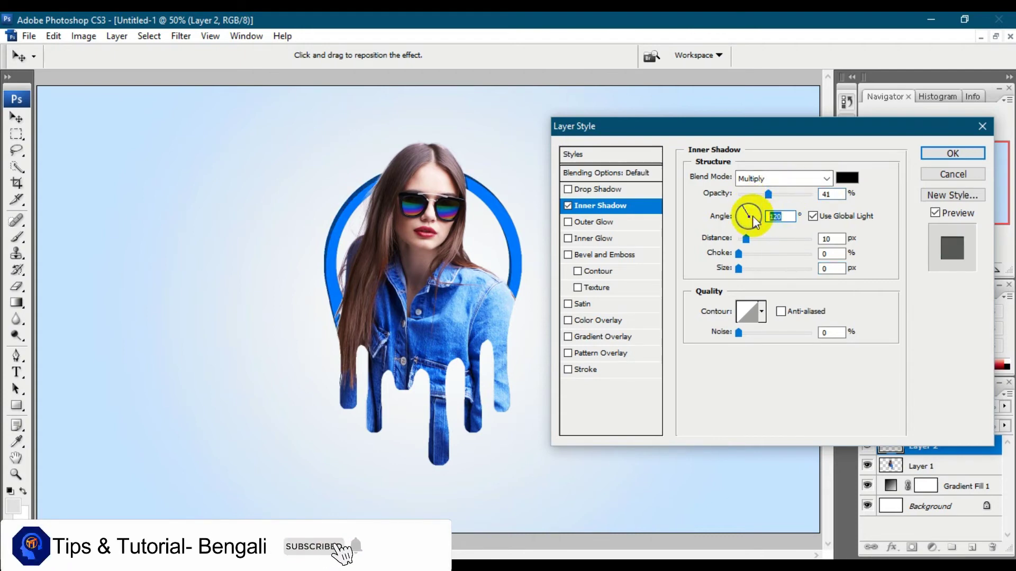
text(90)
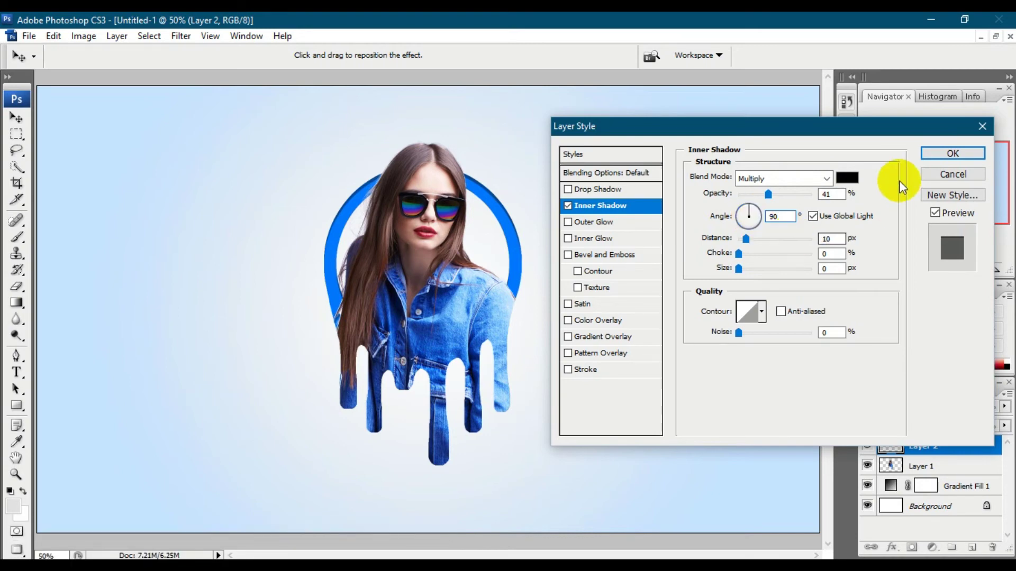
click(937, 156)
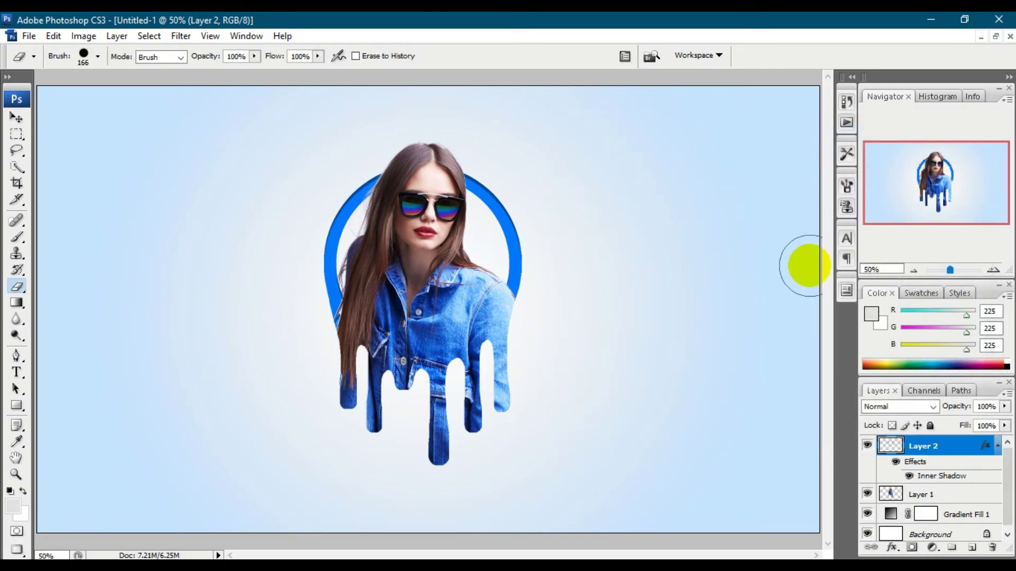
- Open the blue paint-stroke image 3.png
click(27, 34)
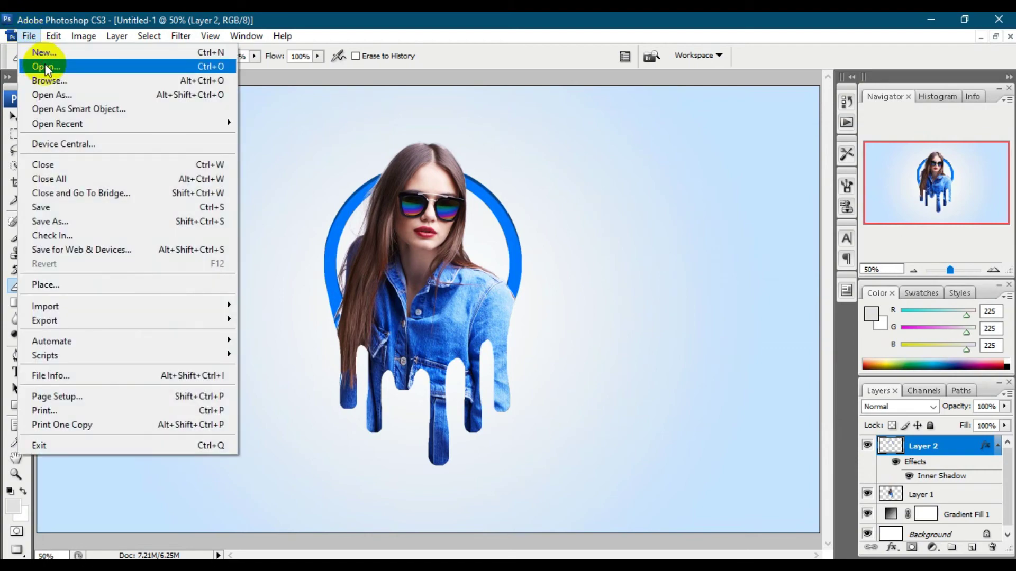
click(46, 65)
click(278, 125)
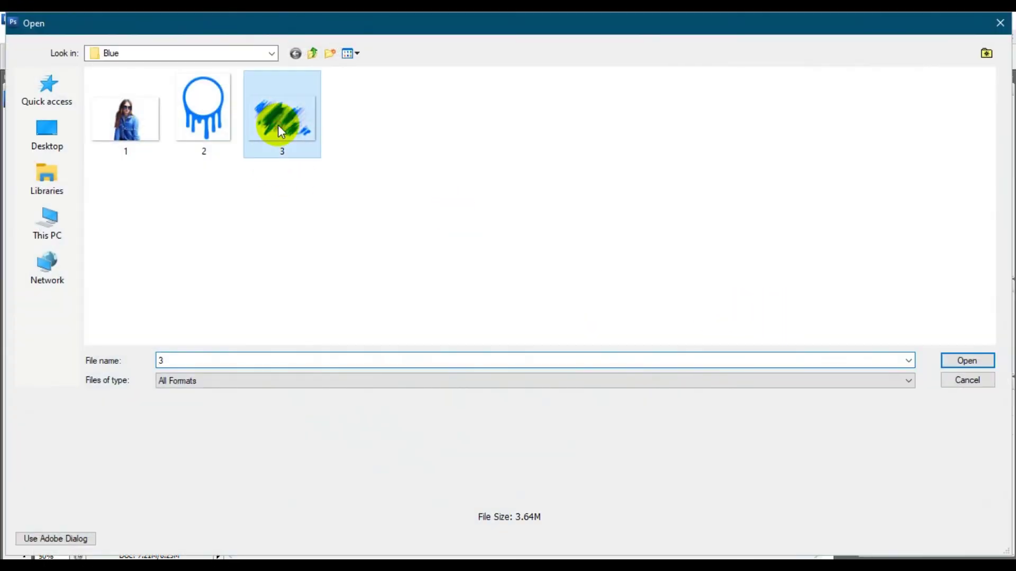
click(958, 359)
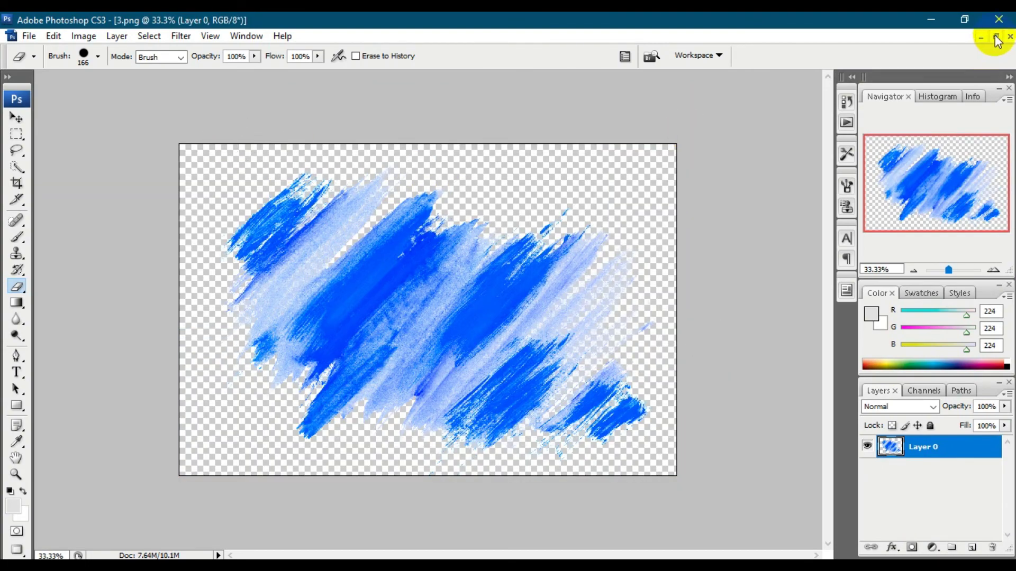
- Drag the paint strokes into Untitled-1 as a new layer, then maximize the poster window
click(997, 37)
click(16, 119)
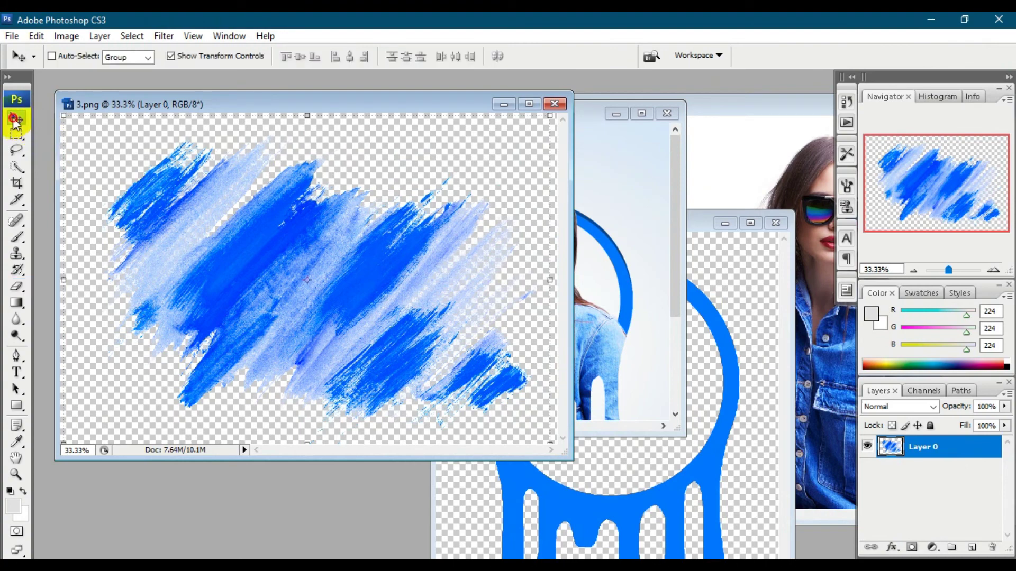
drag(362, 244, 635, 324)
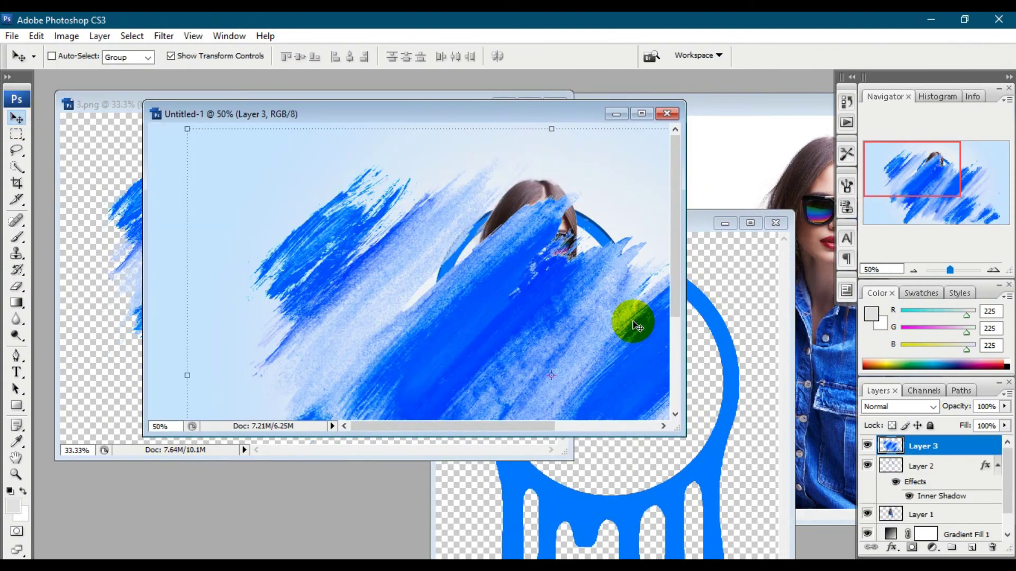
click(642, 114)
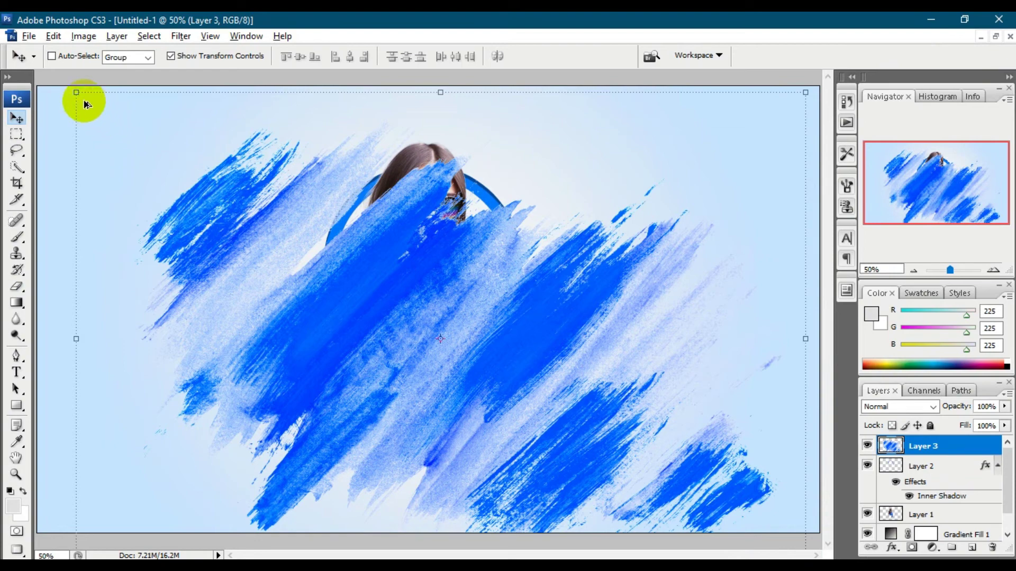
- Shrink the paint strokes around the woman and move Layer 3 beneath Layer 1
drag(77, 94, 255, 267)
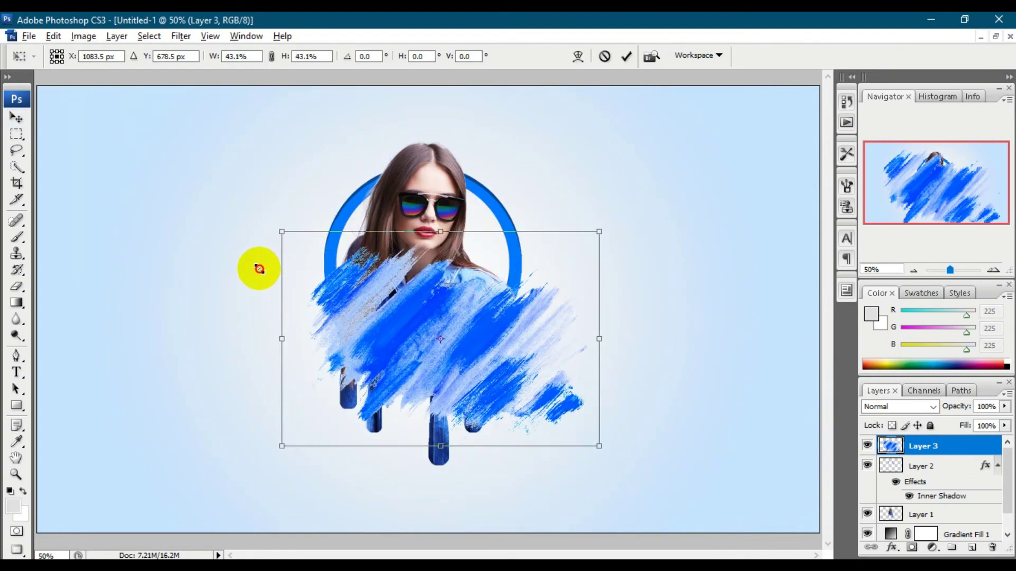
double_click(471, 345)
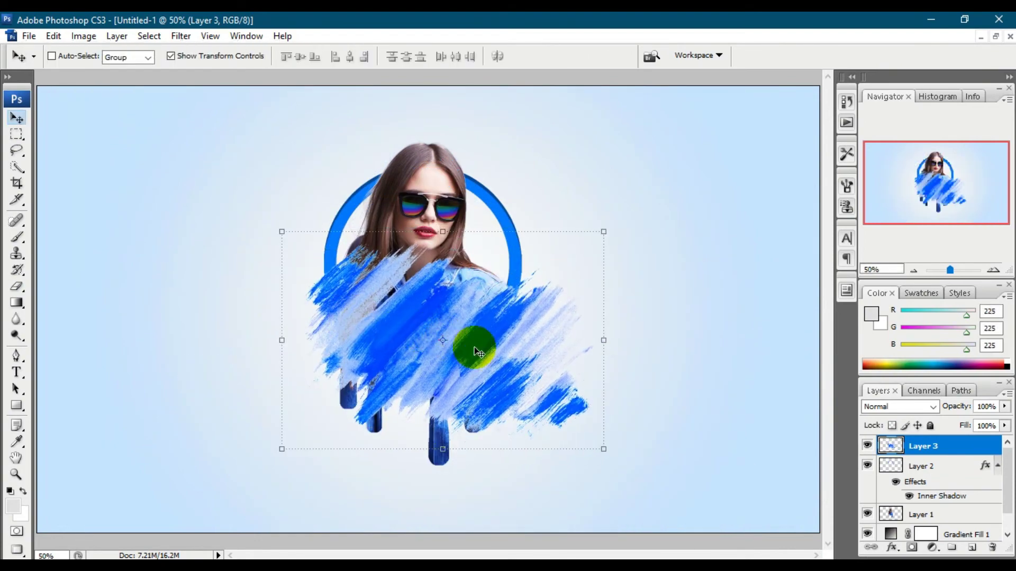
mouse_move(947, 449)
mouse_down()
mouse_move(946, 516)
mouse_move(955, 521)
mouse_up()
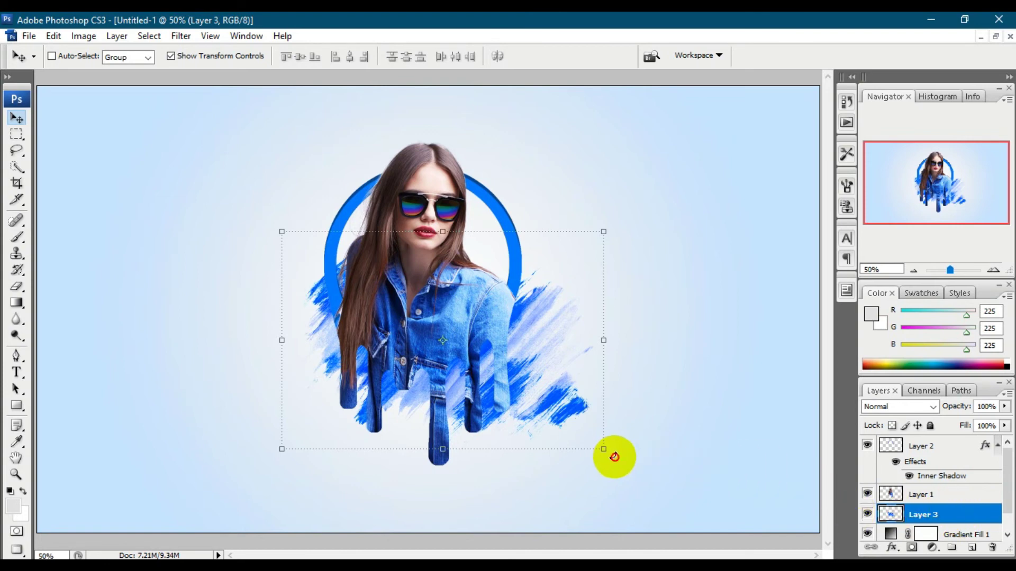
- Rotate the splash to about -45.6°, shift it up-left behind her, and zoom out
drag(614, 457, 688, 312)
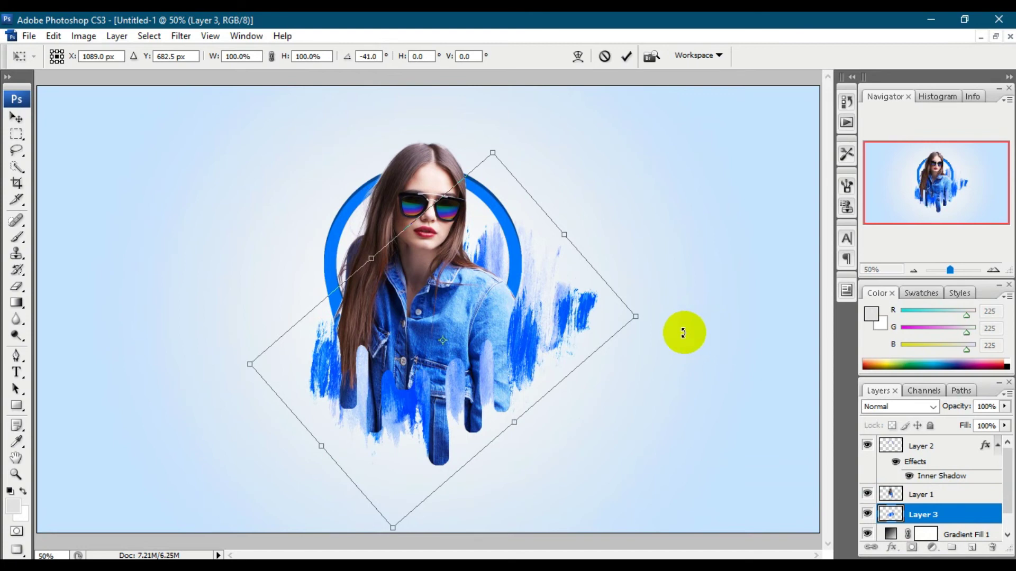
drag(651, 325, 655, 296)
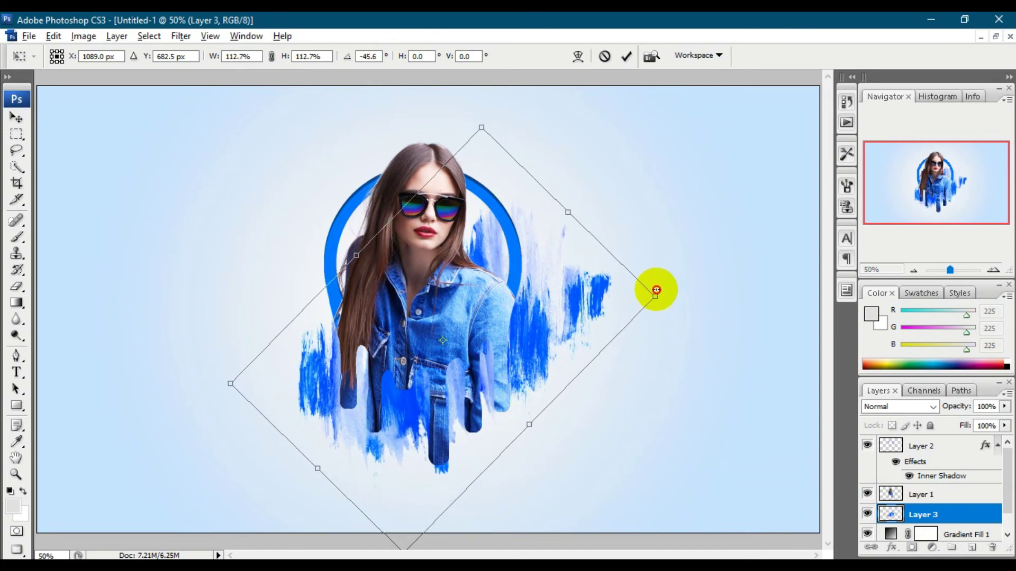
drag(581, 306, 566, 272)
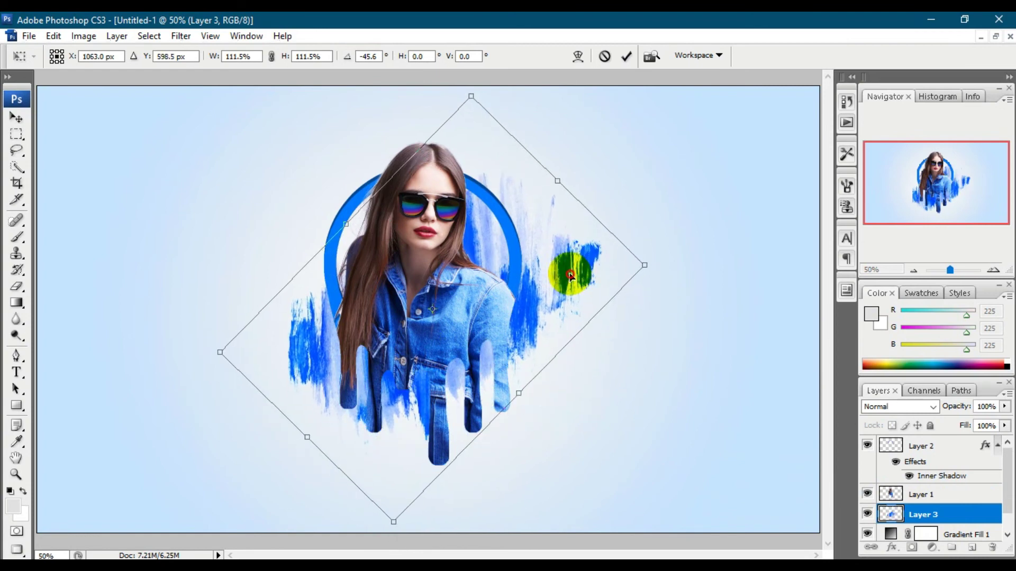
key(Return)
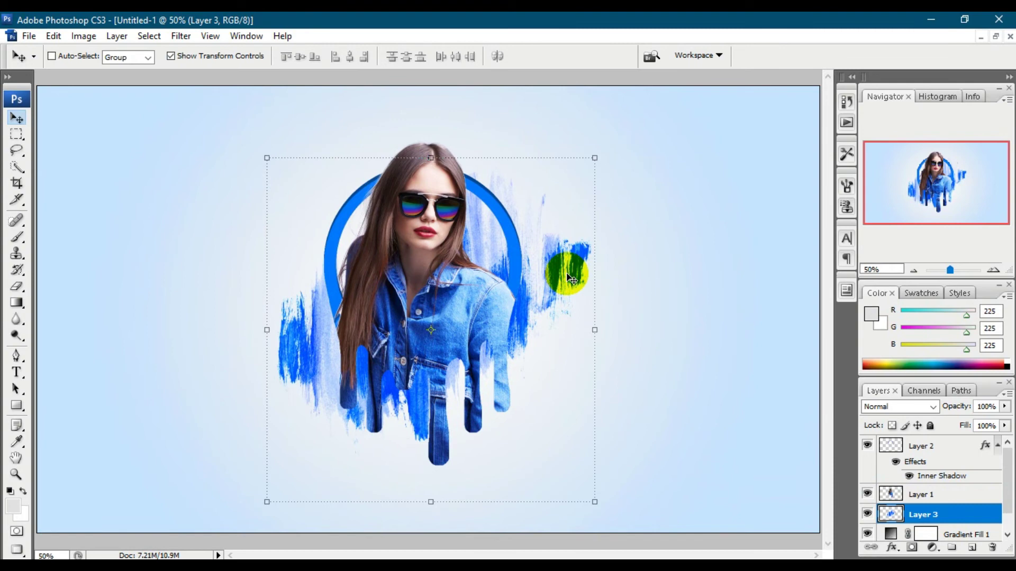
key(ctrl+minus)
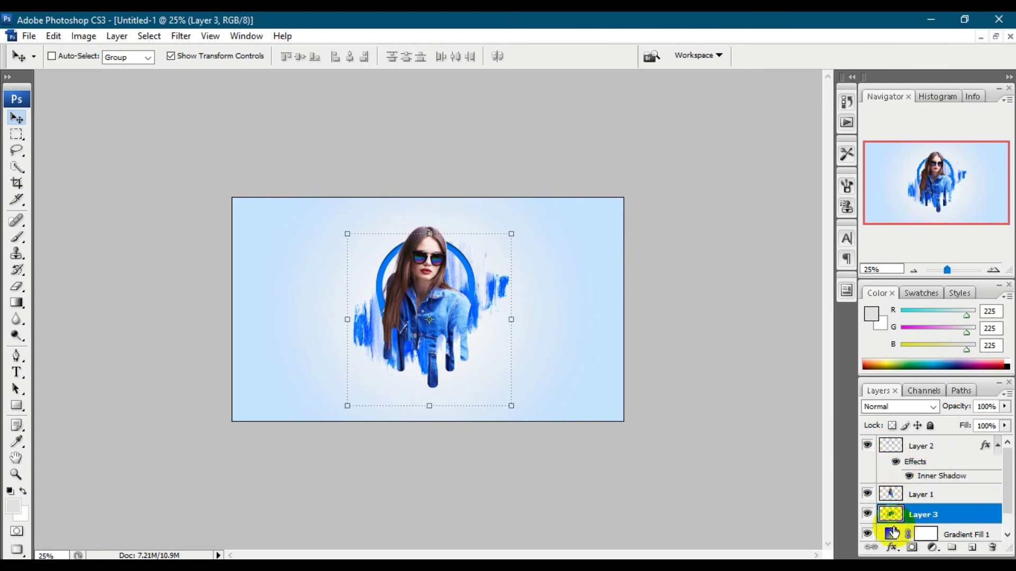
- Hide Background and Gradient Fill 1, then merge Layer 2 and Layer 1 into Layer 3
scroll(894, 531, down, 1)
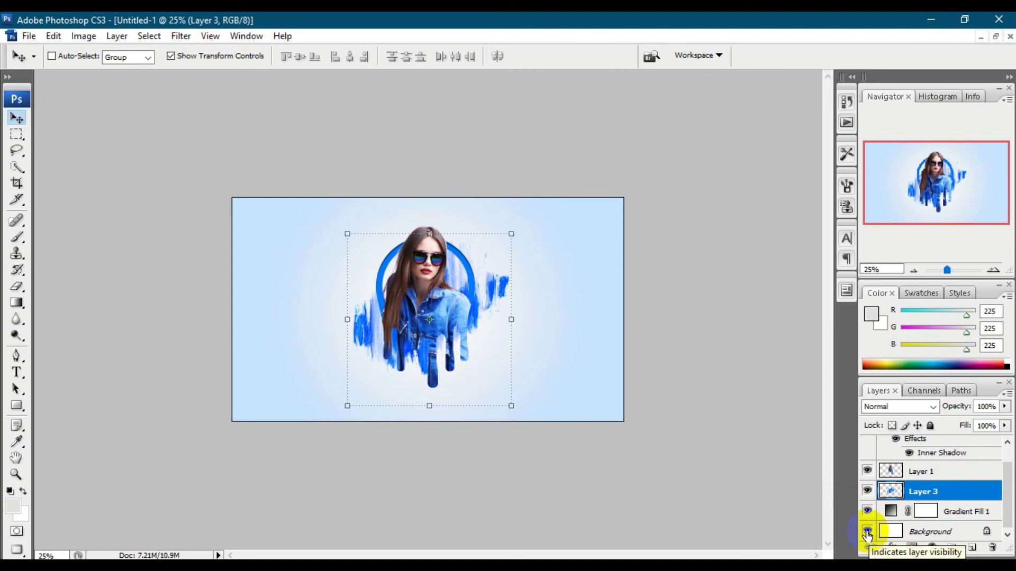
click(867, 531)
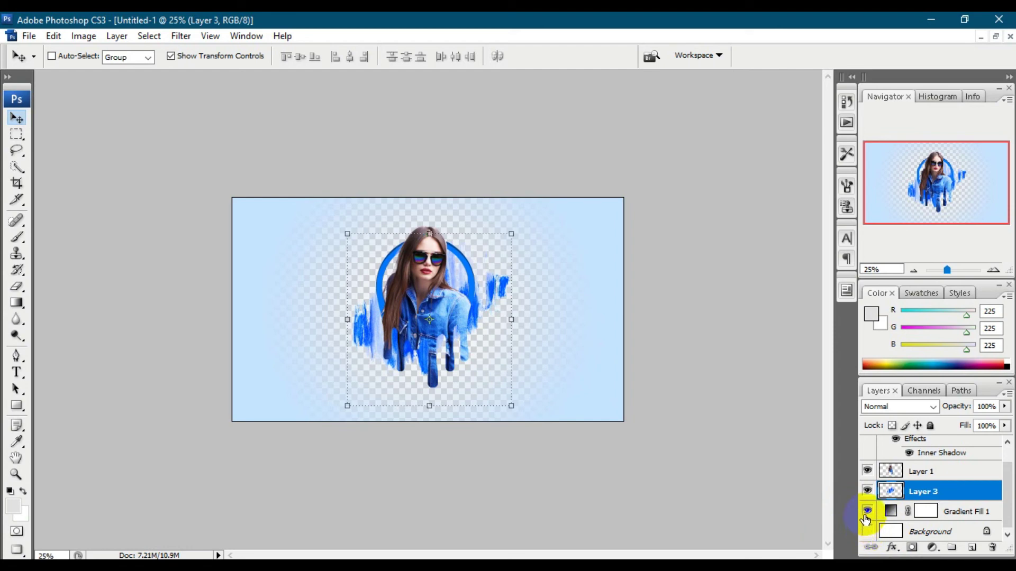
click(867, 511)
click(915, 471)
scroll(915, 468, up, 1)
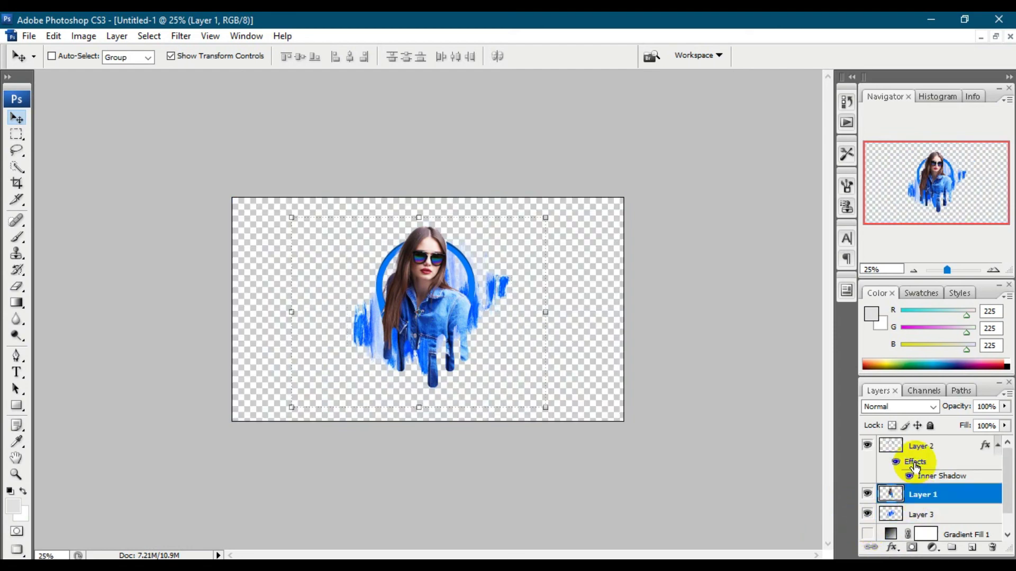
click(918, 447)
key(ctrl+e)
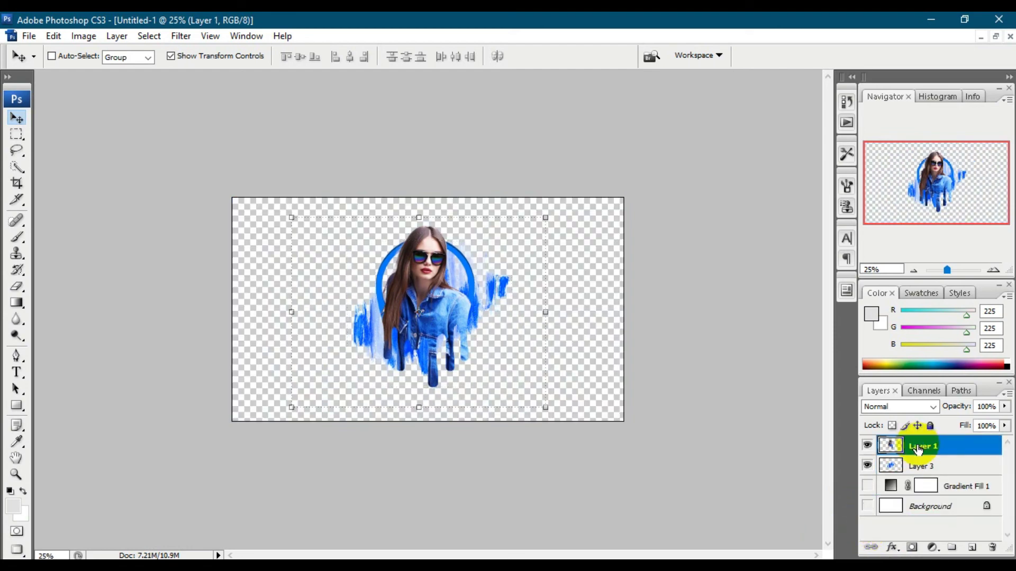
key(ctrl+e)
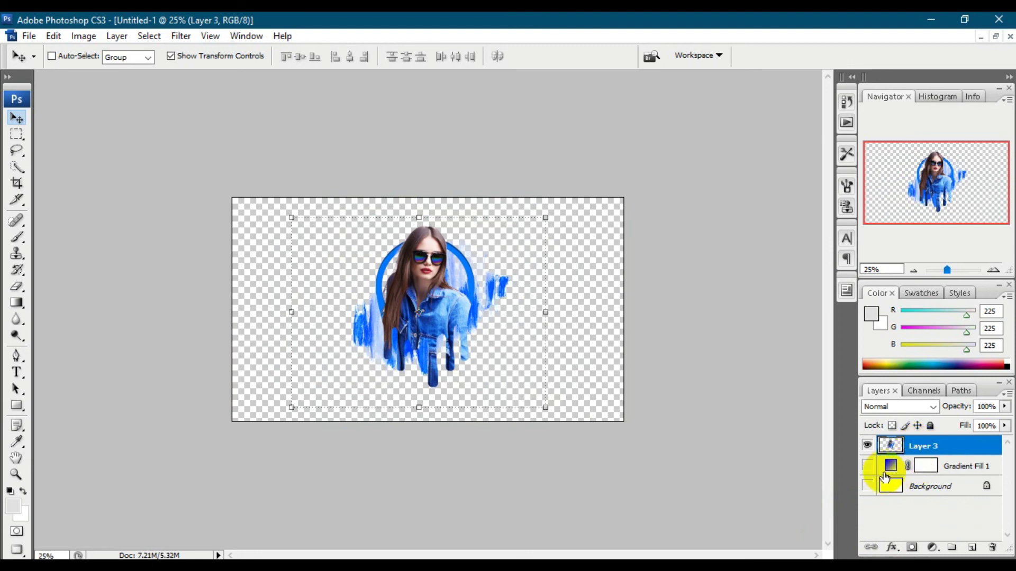
- Show the hidden layers again and scale the merged artwork to about 92.4%
click(868, 485)
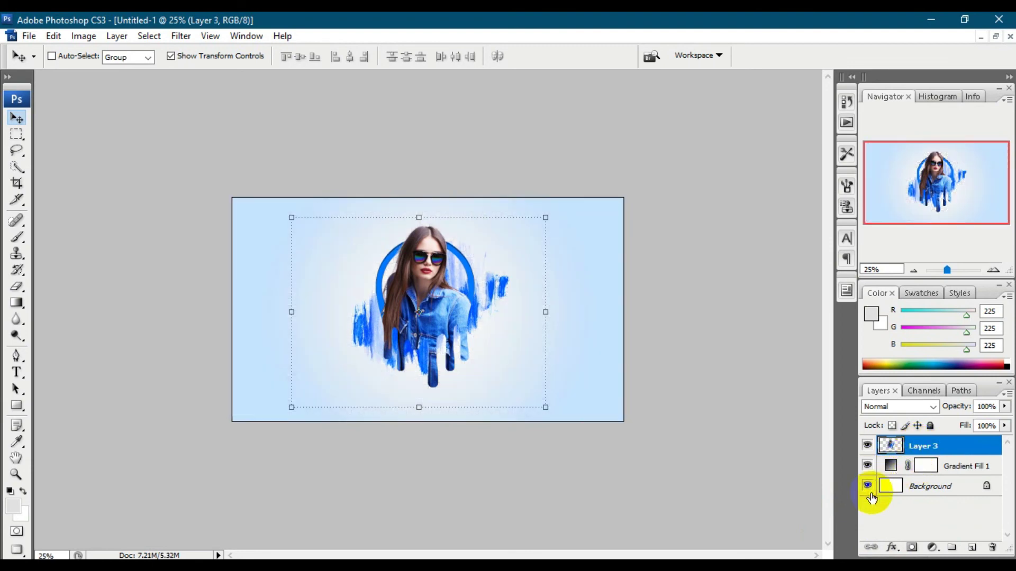
click(538, 405)
drag(539, 406, 533, 397)
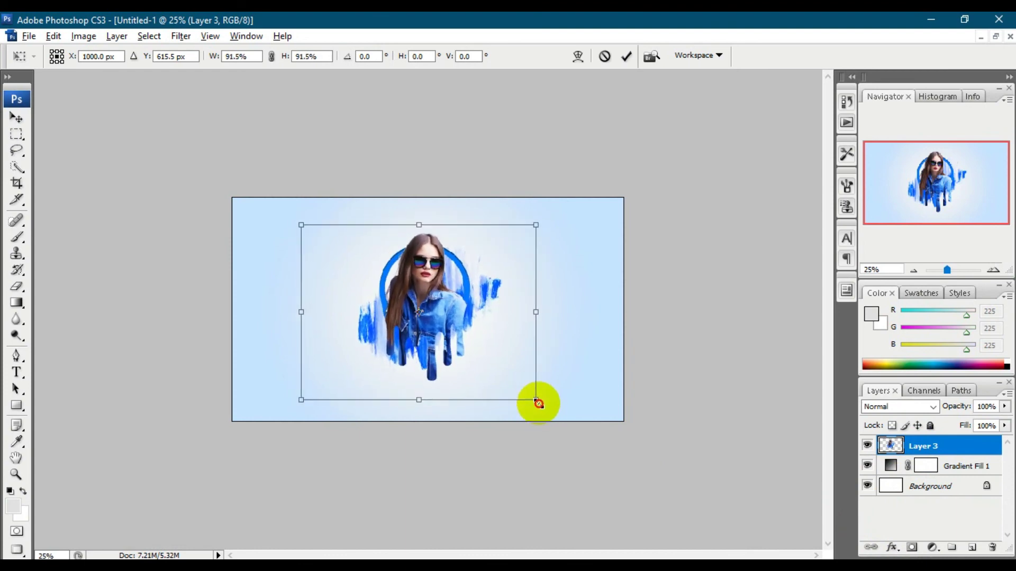
drag(533, 398, 536, 400)
drag(440, 343, 445, 345)
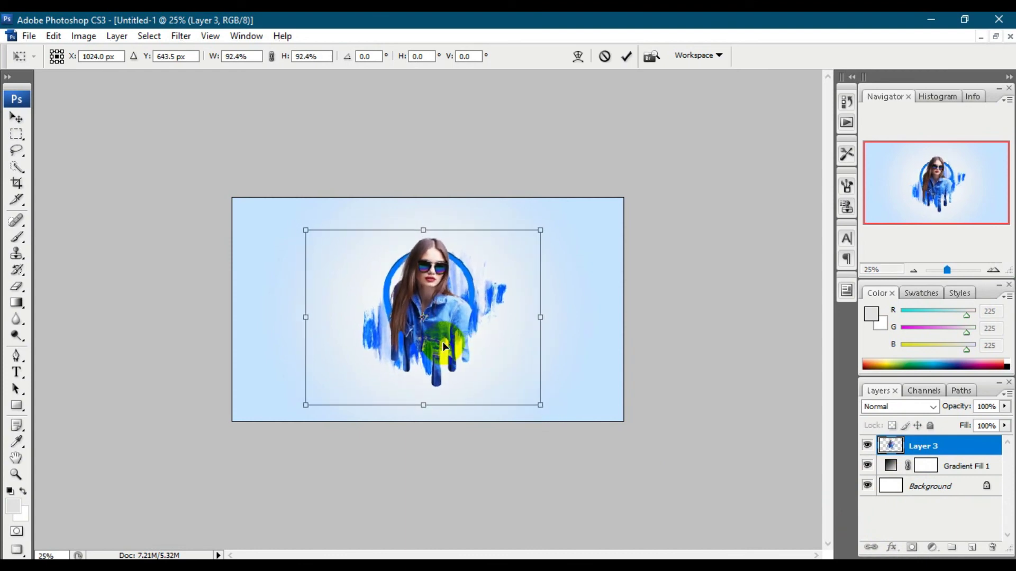
key(Return)
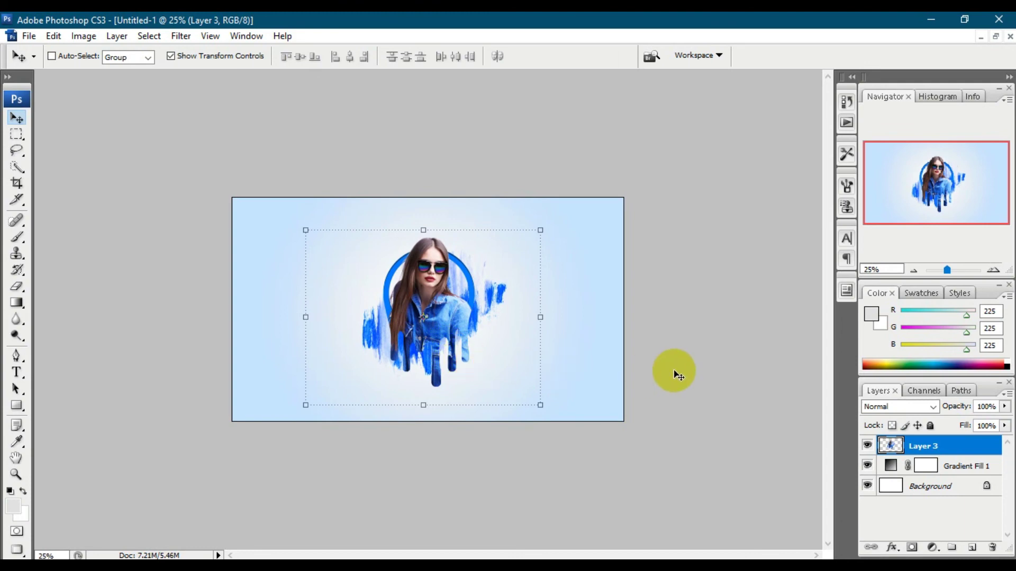
click(31, 37)
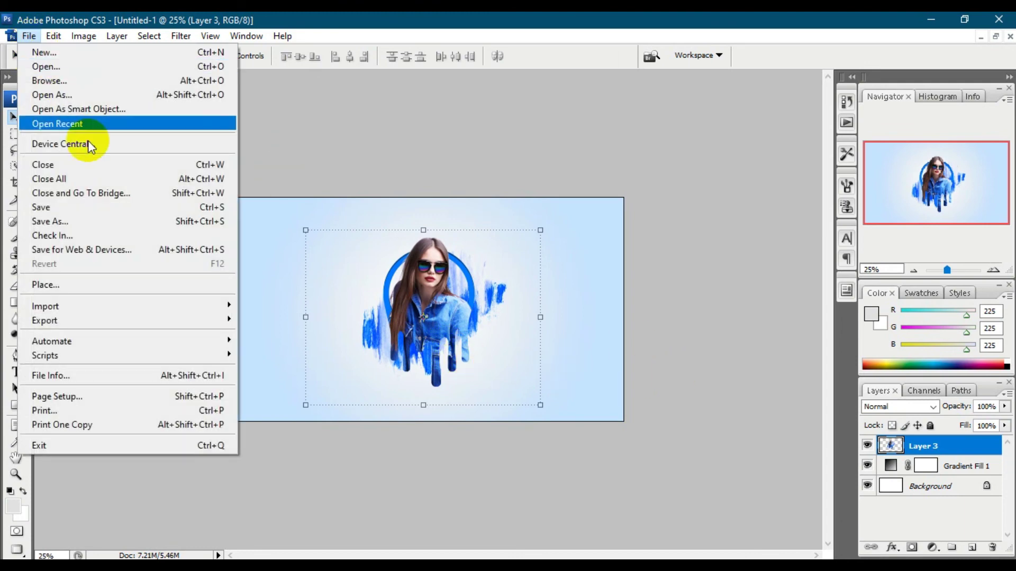
- Save the poster to the Desktop as JPEG named 'friendsgj'
click(96, 224)
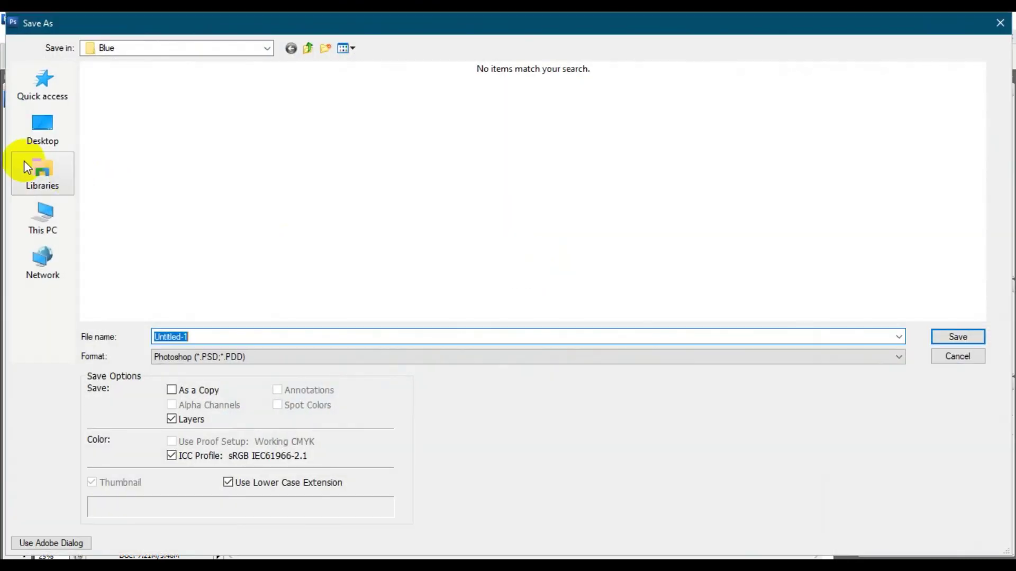
click(42, 133)
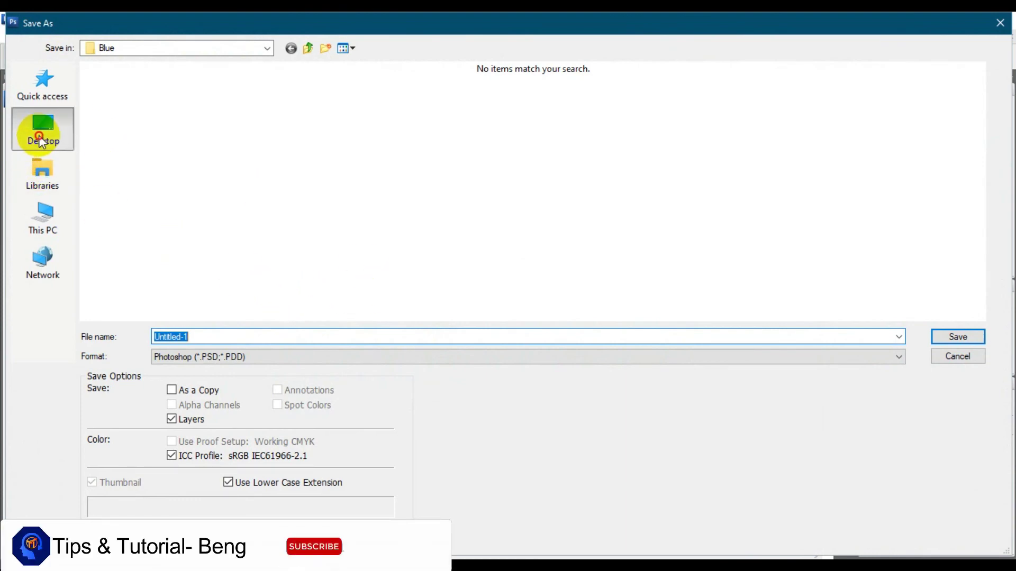
click(211, 354)
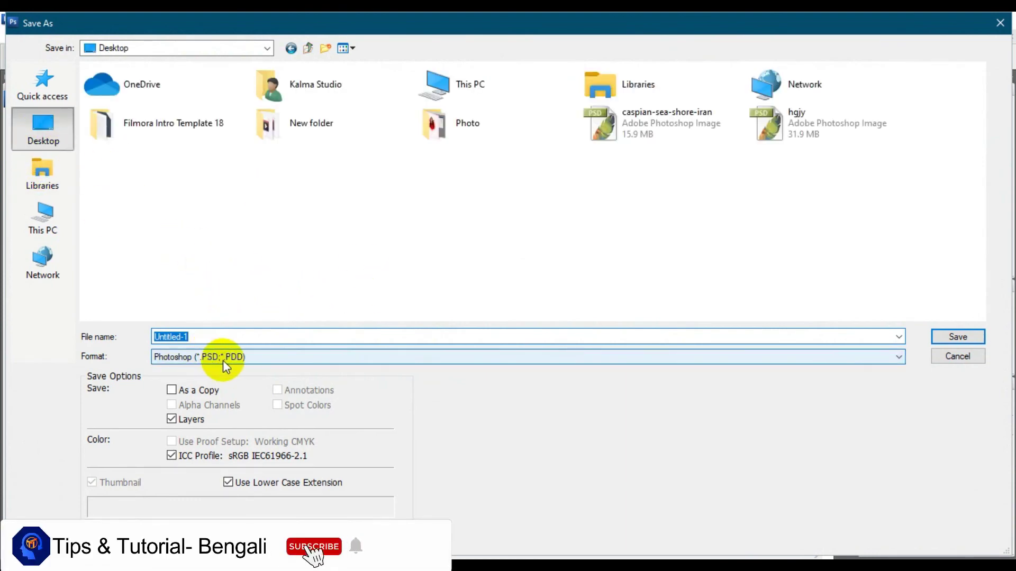
click(249, 427)
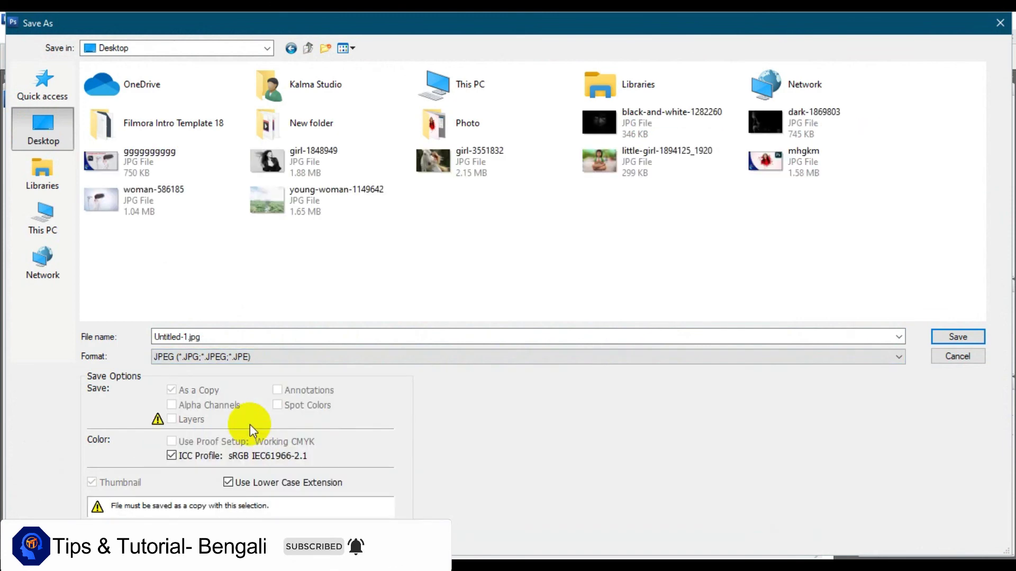
click(274, 335)
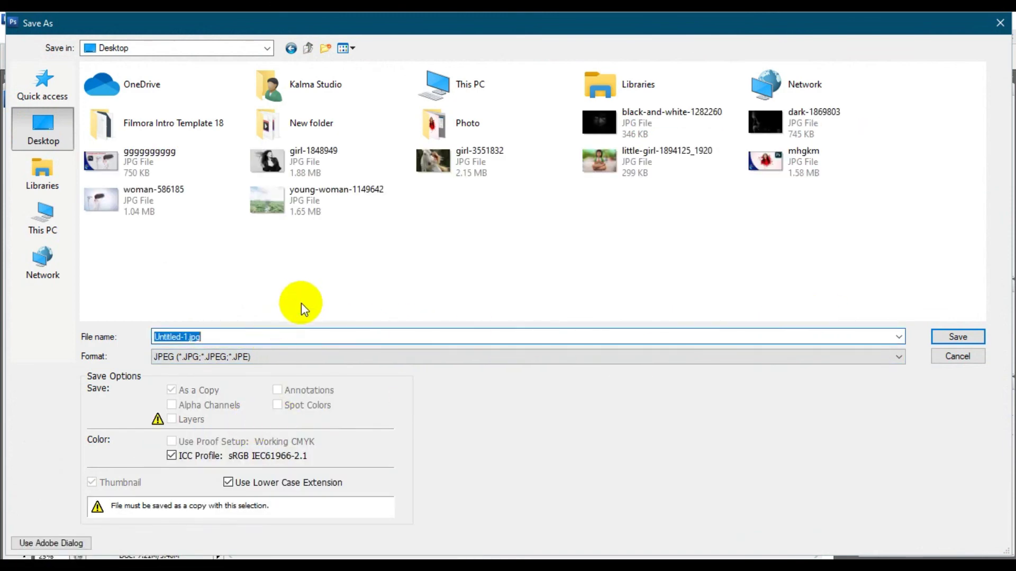
text(friends)
text(gj)
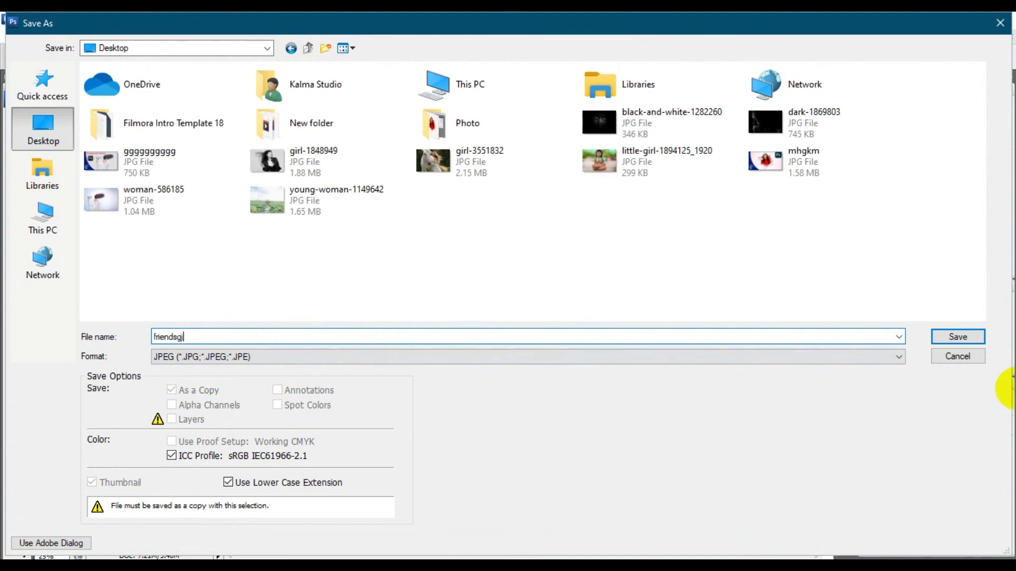
click(973, 342)
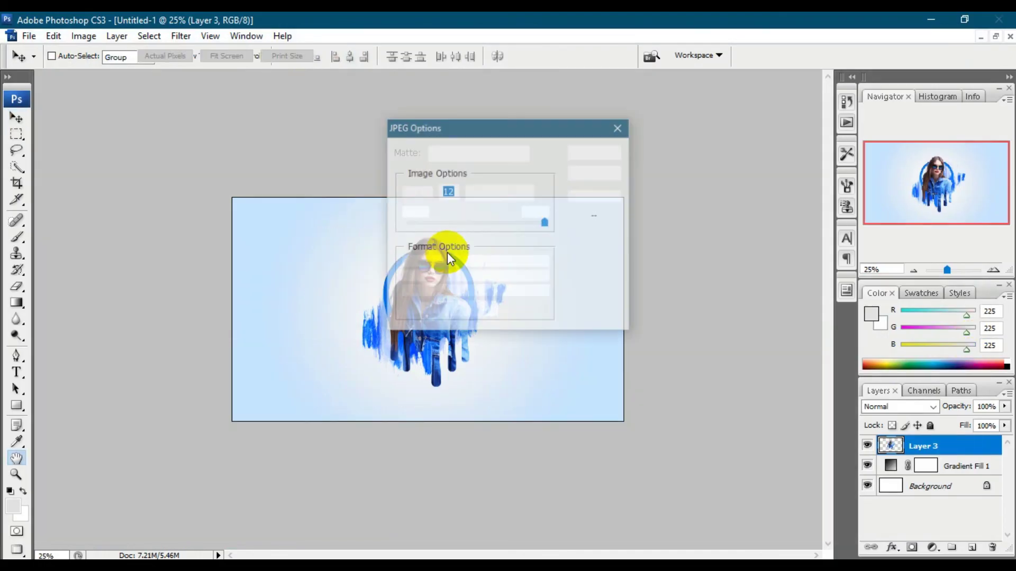
- Accept the JPEG Options at quality 12 to finish exporting friendsgj
click(596, 153)
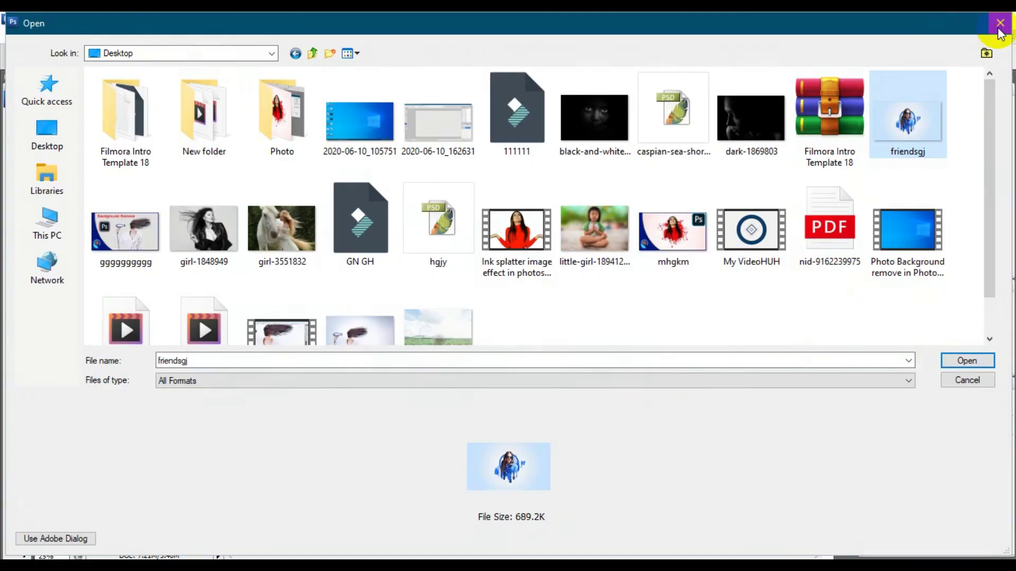